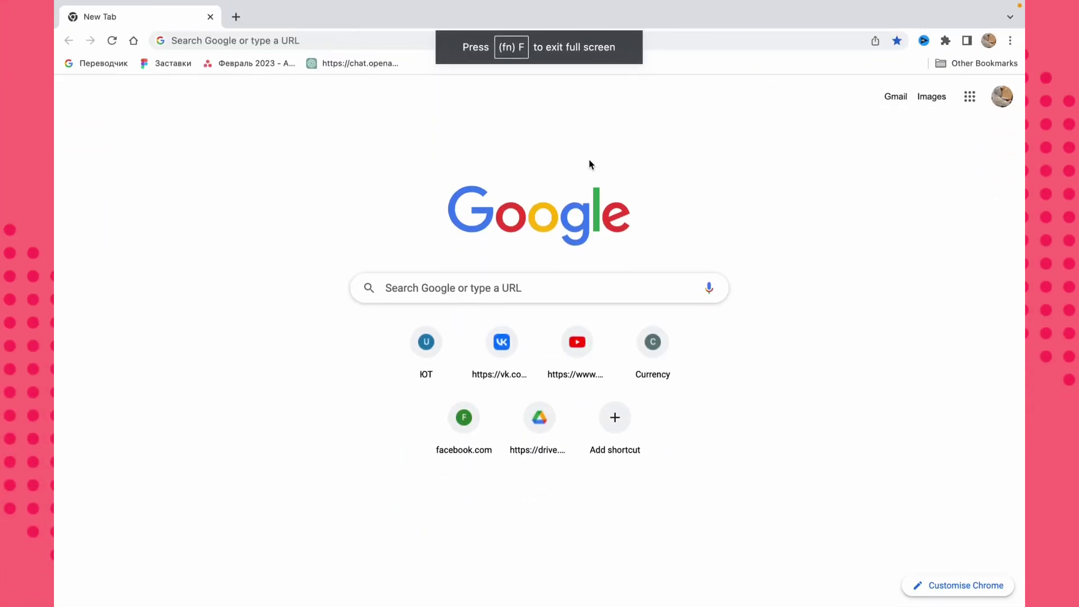
Search Google for 'kahoot' and open the Kahoot! website from the results.
left_click(482, 290)
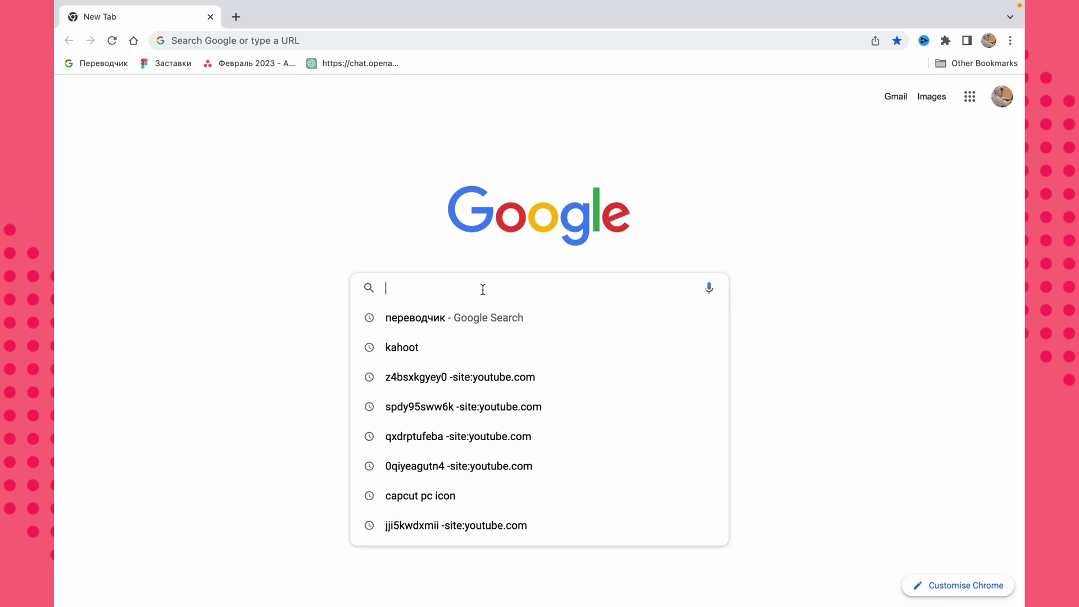
type("kahoot")
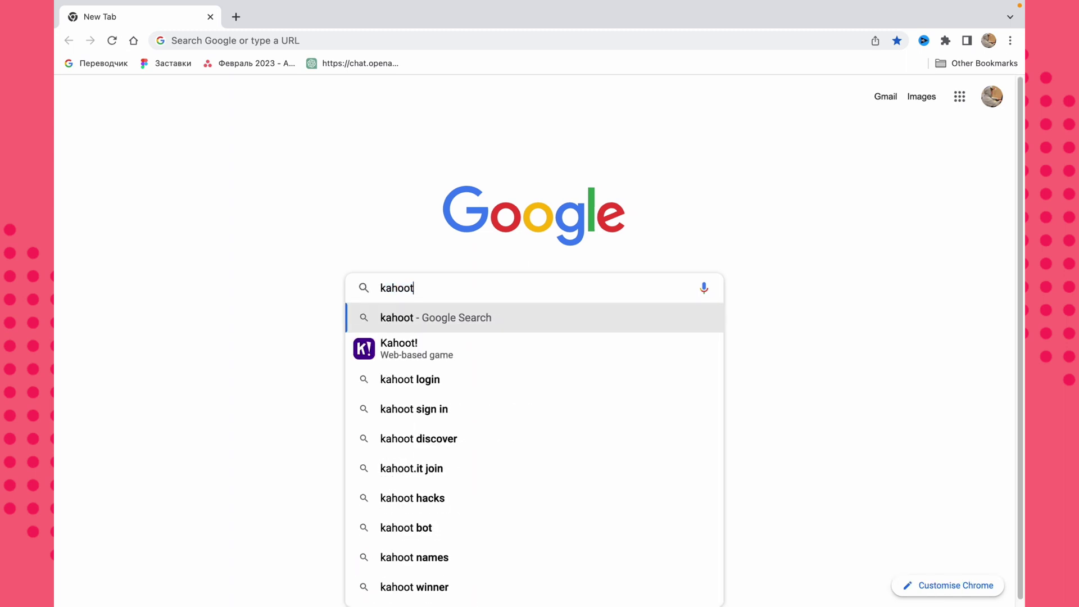
key("Return")
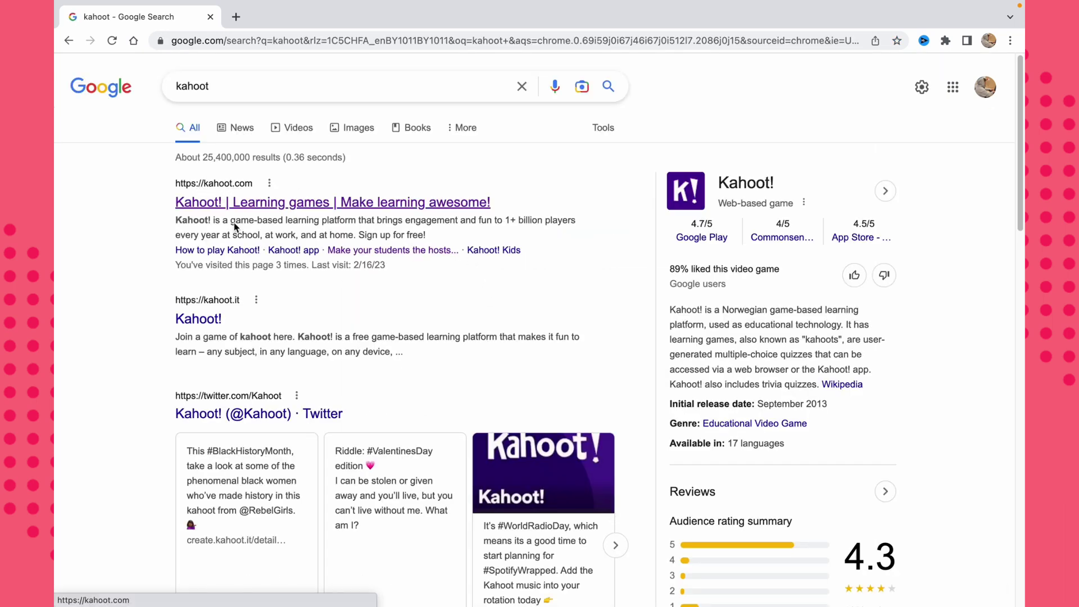
left_click(283, 208)
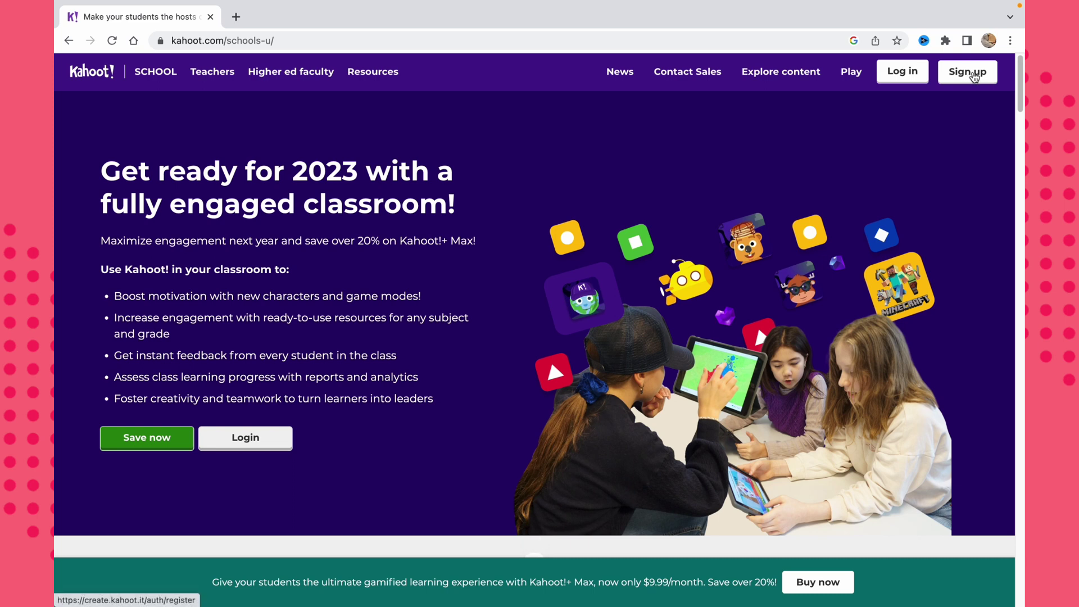
Start creating a Kahoot! account via Sign up in the top navigation bar.
left_click(974, 77)
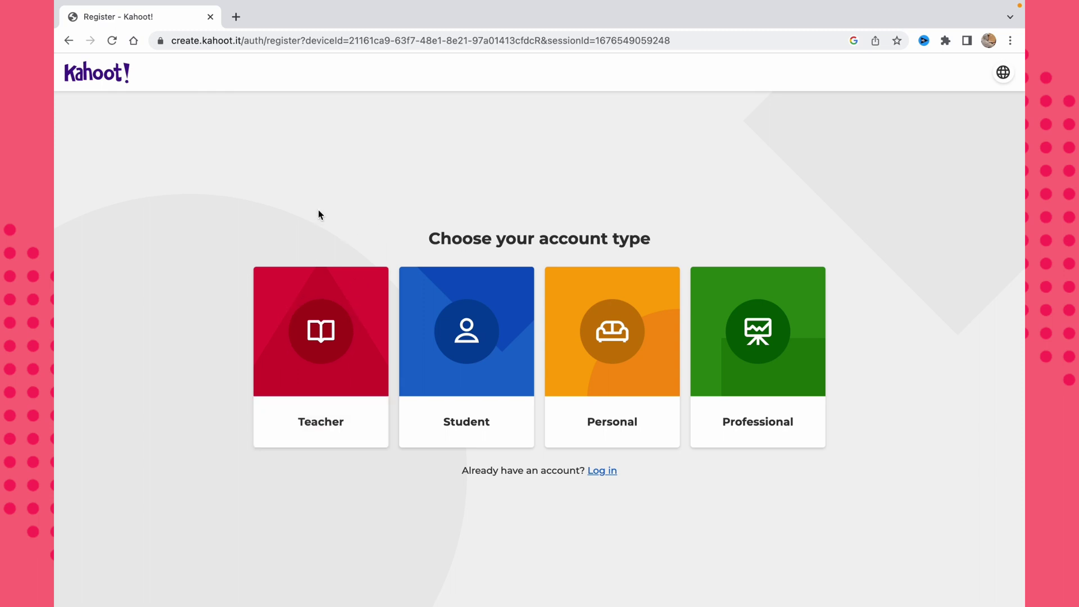
Register as a Teacher in Higher education, signing up with a Google account.
left_click(320, 362)
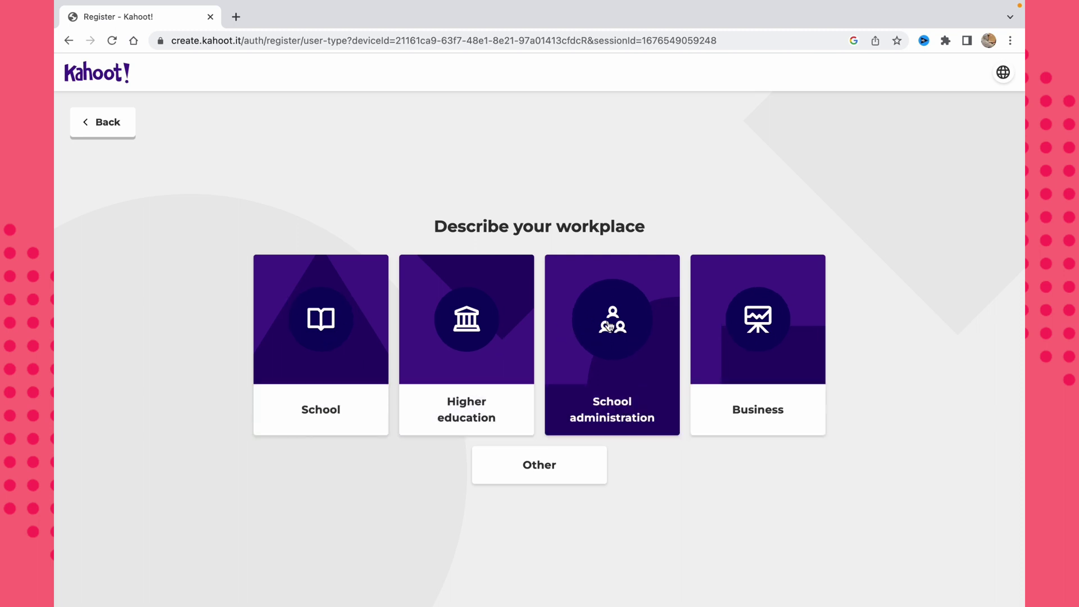
left_click(466, 319)
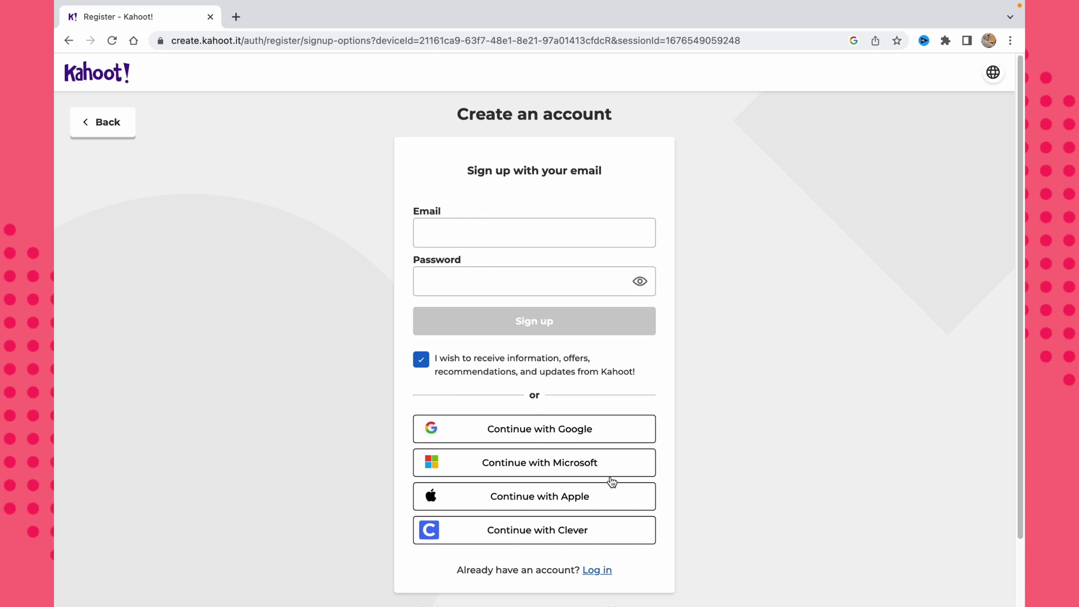
left_click(563, 436)
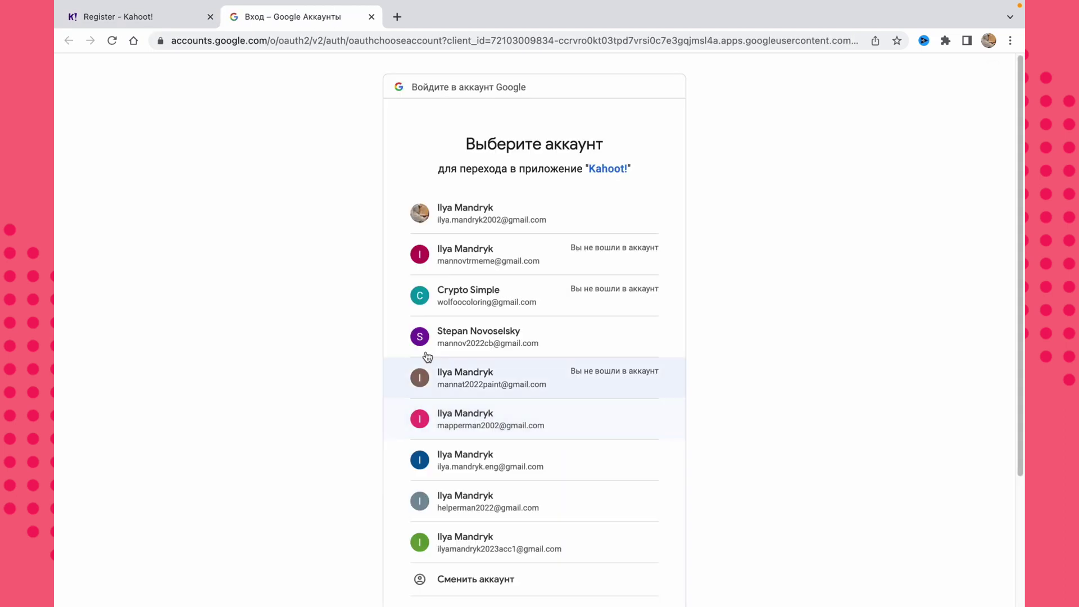
left_click(476, 343)
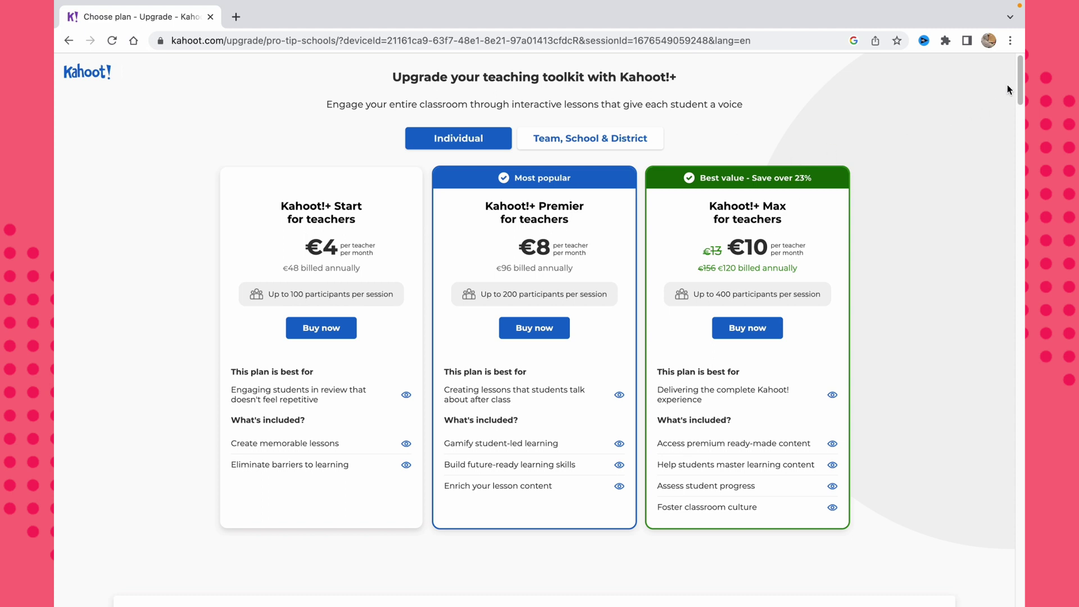
Scroll down to the plans and continue with the free Basic plan.
left_click_drag(1020, 69, 1022, 100)
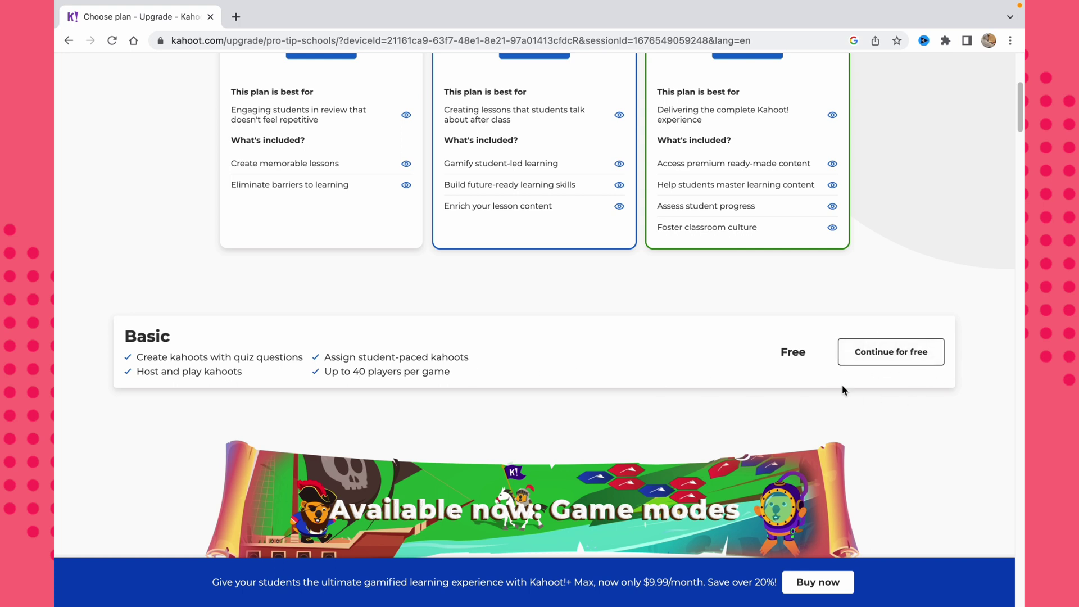
left_click(903, 360)
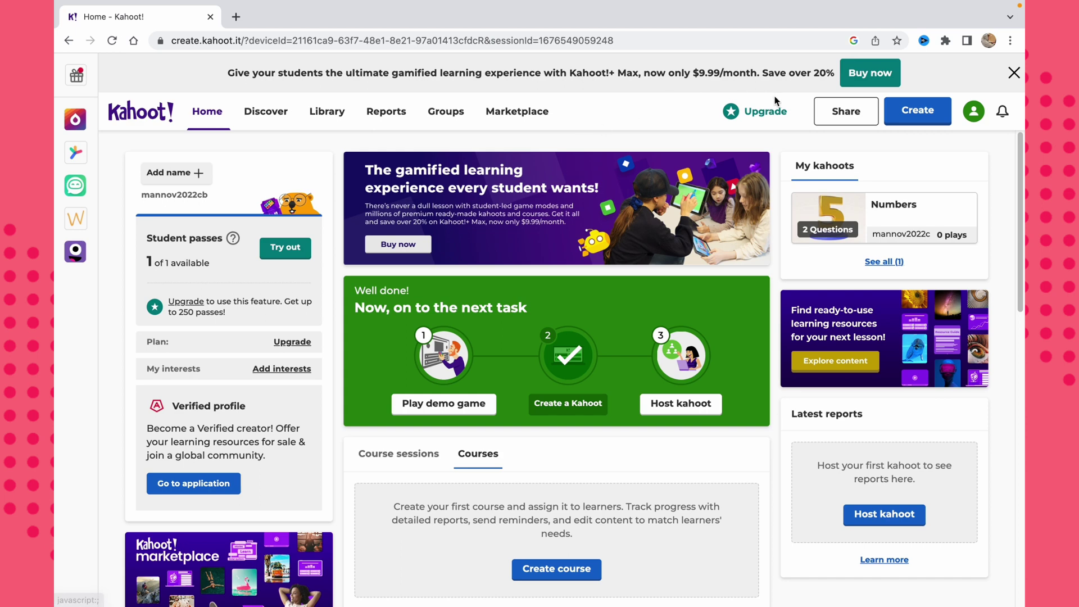
Create a new blank kahoot from the Create menu's Kahoot templates.
left_click(920, 117)
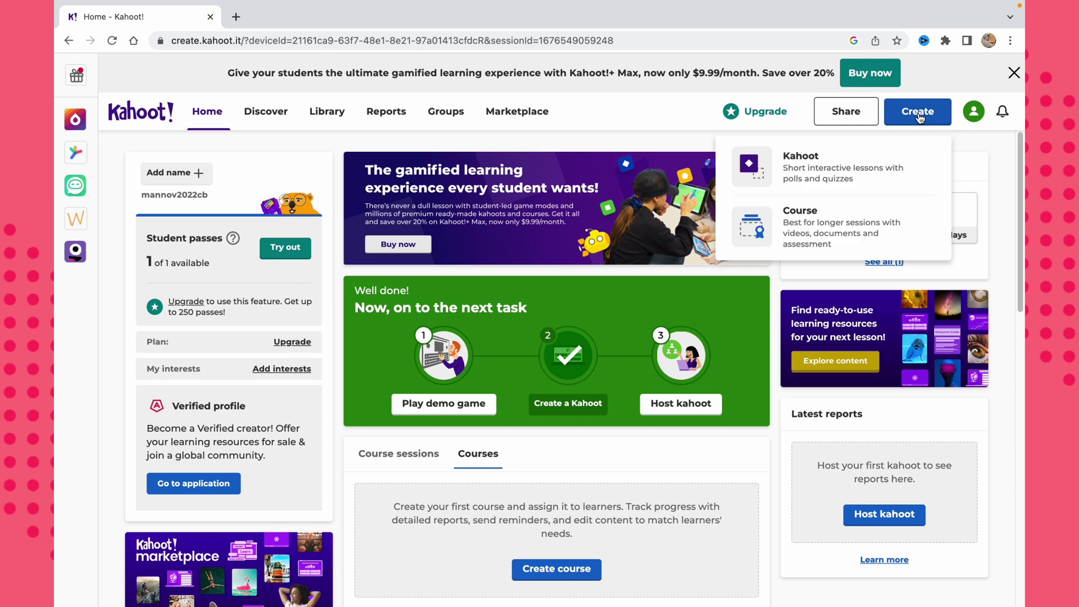
left_click(808, 171)
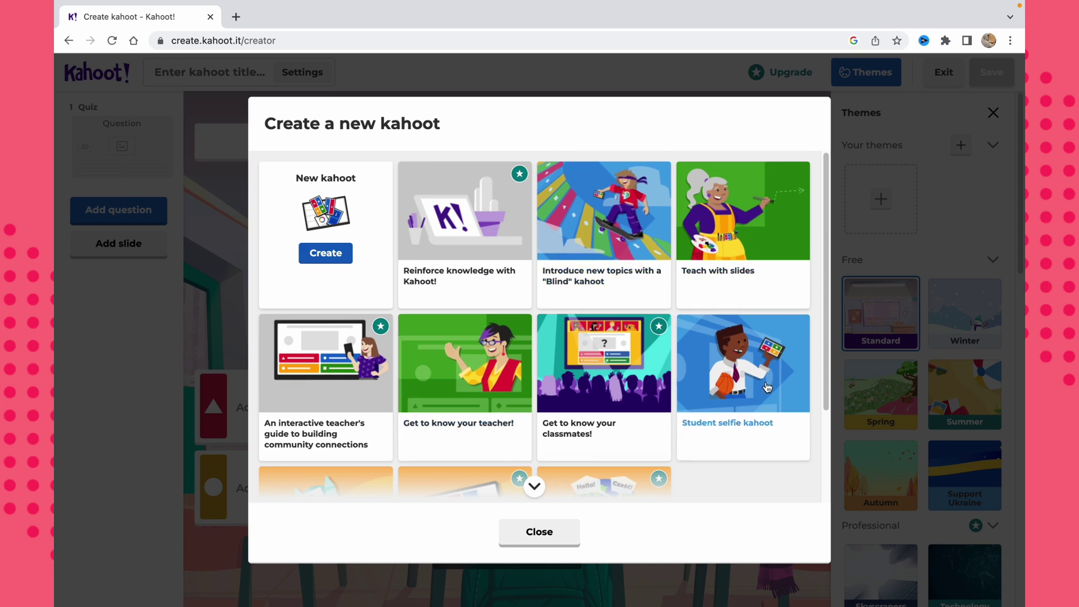
scroll(609, 382, "down", 1)
scroll(609, 382, "down", 2)
scroll(506, 326, "up", 3)
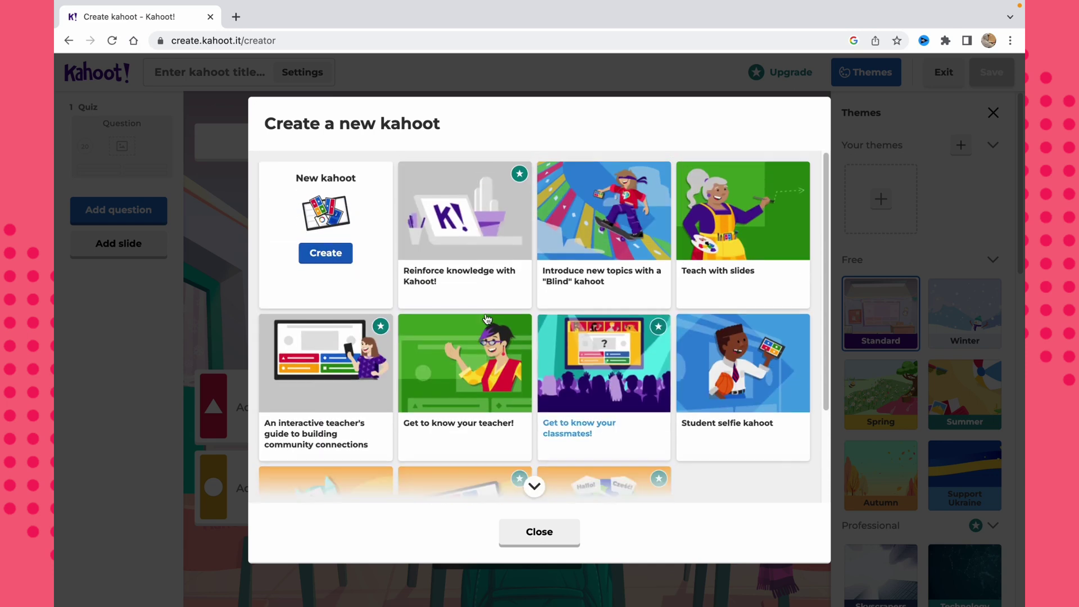
left_click(326, 254)
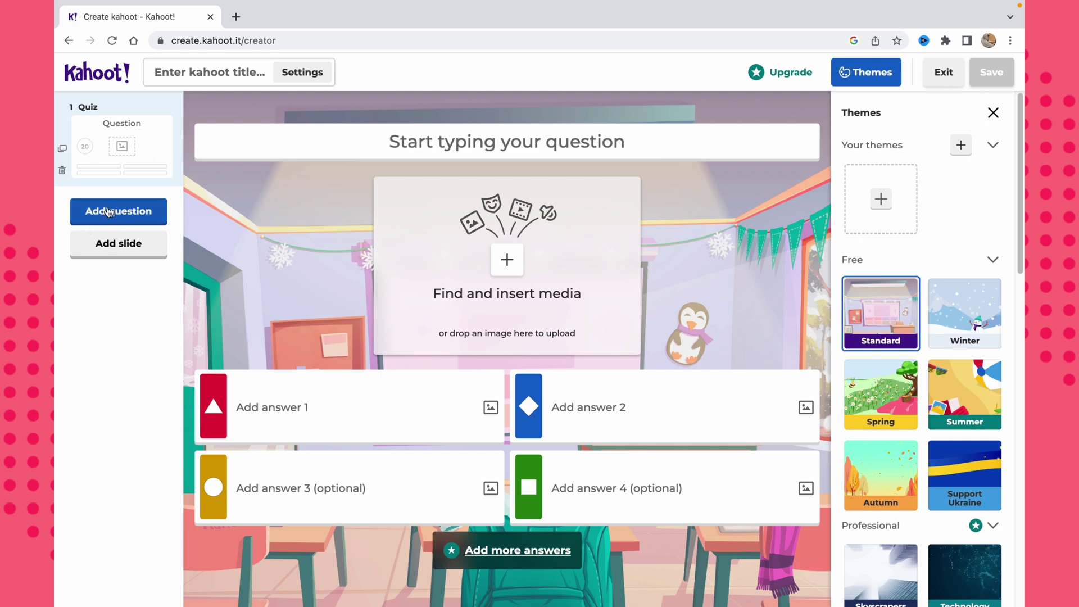
Title the kahoot 'Test' in its summary settings.
left_click(212, 74)
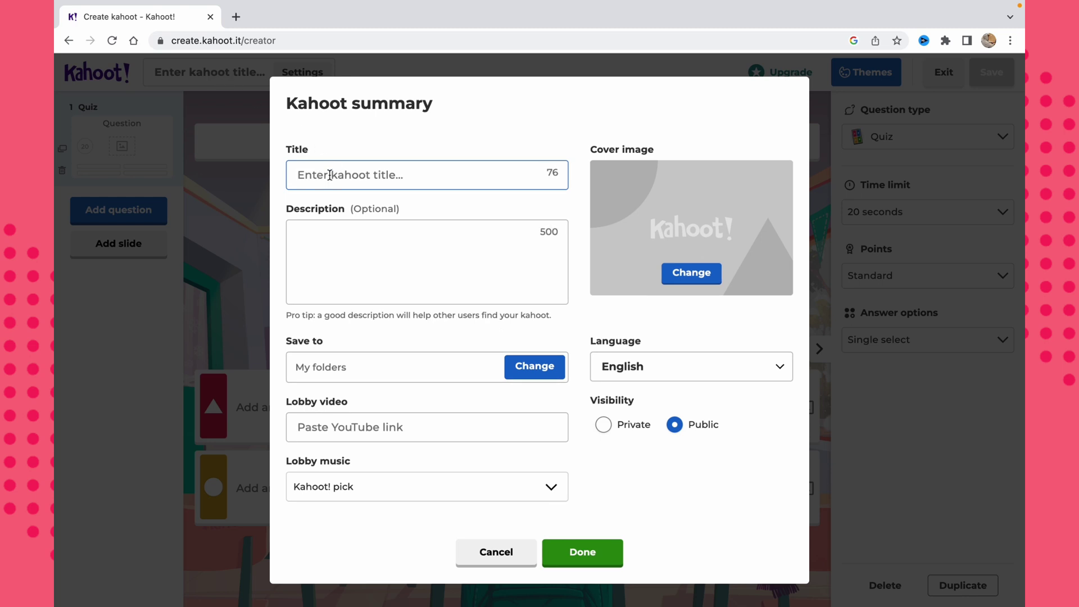
type("Test")
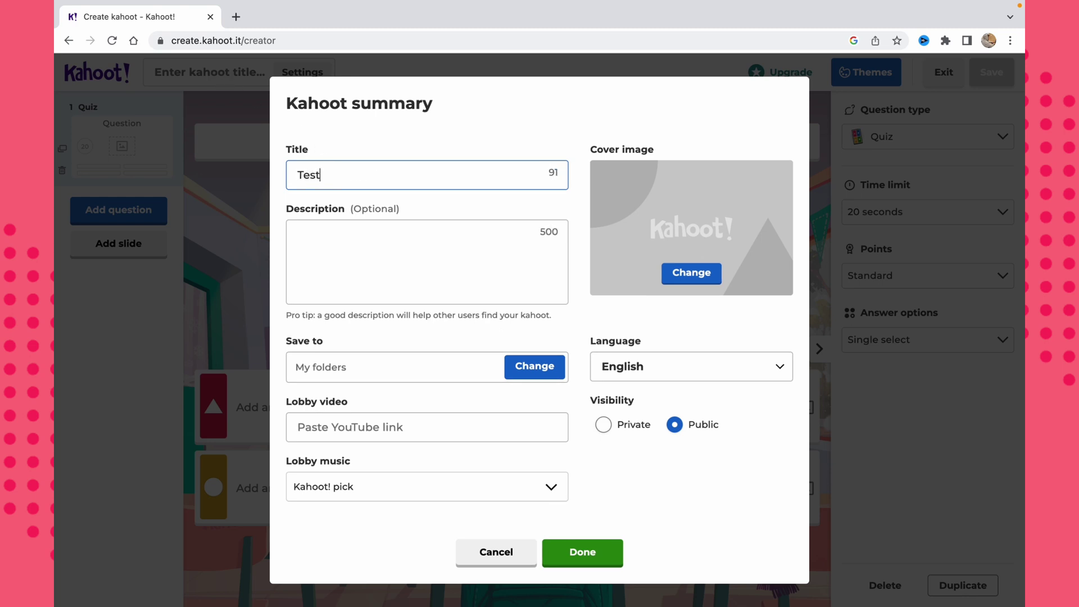
left_click(365, 250)
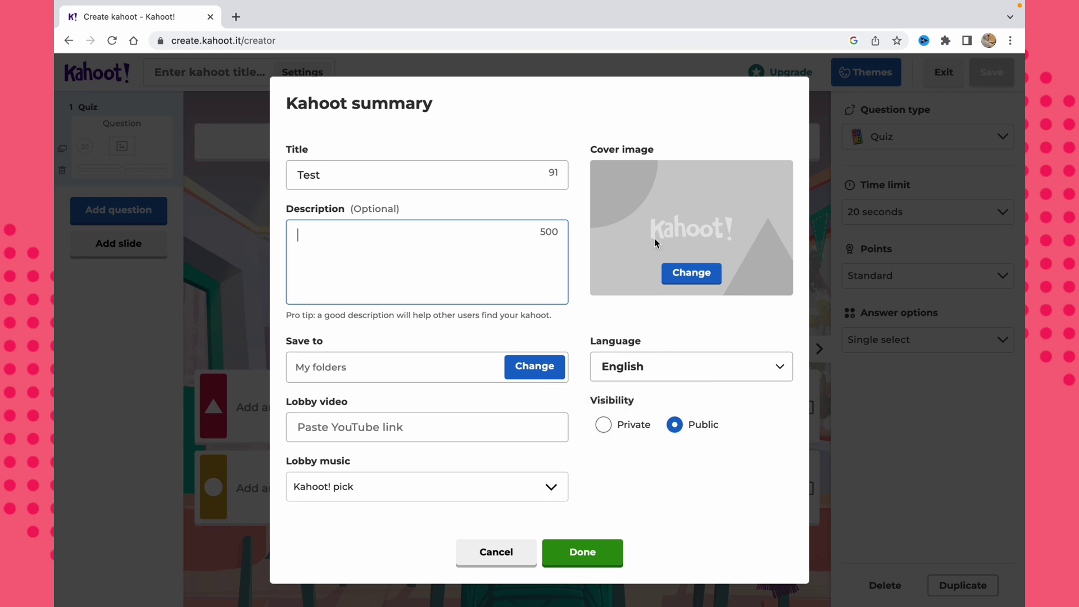
Set the first stock image as the cover and confirm the summary with Done.
left_click(692, 275)
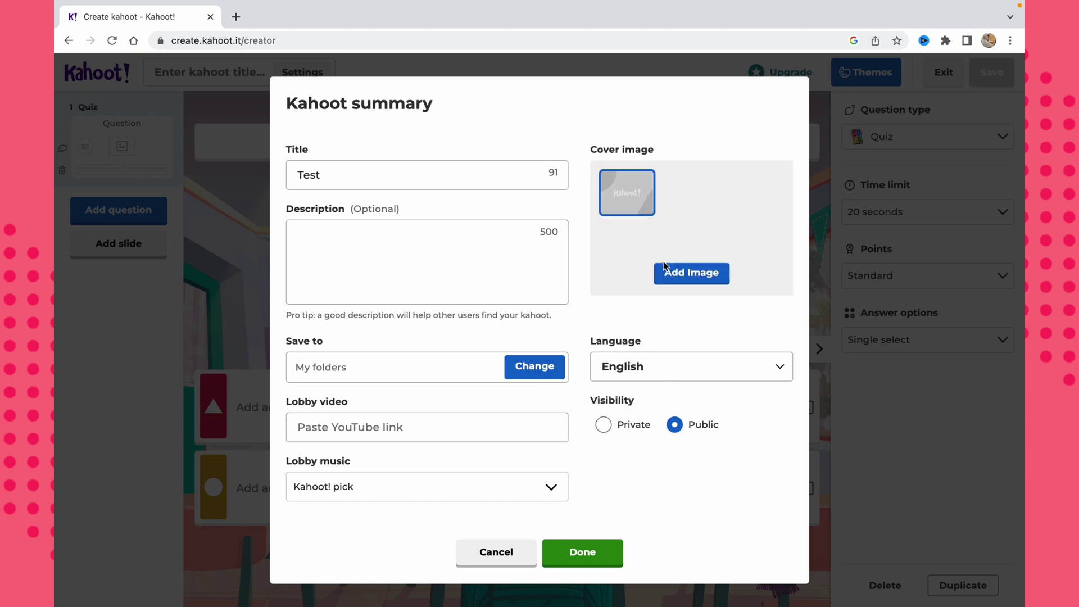
left_click(631, 197)
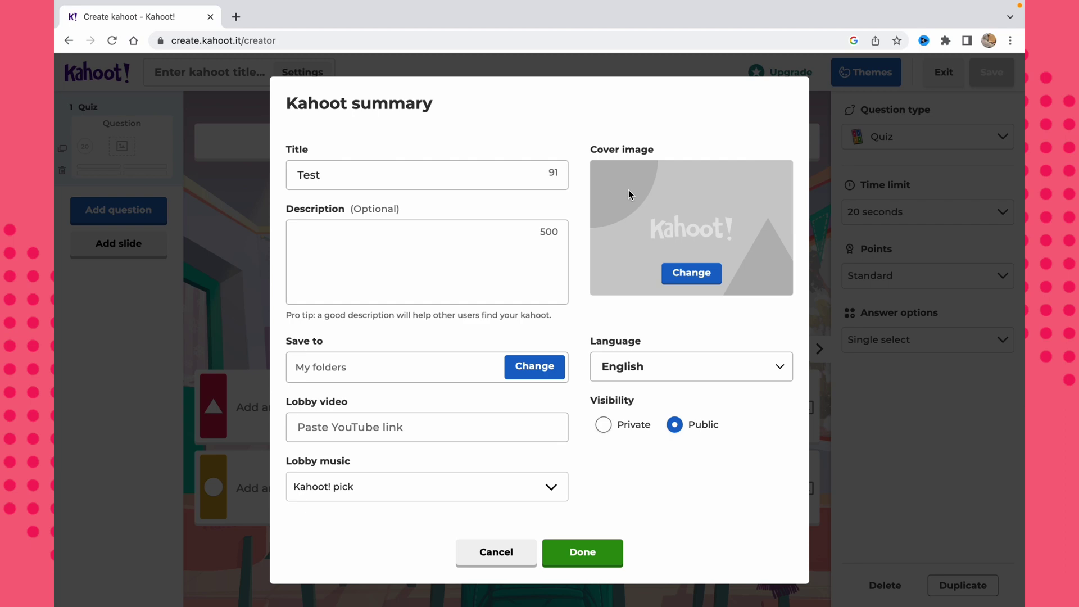
left_click(691, 271)
left_click(693, 278)
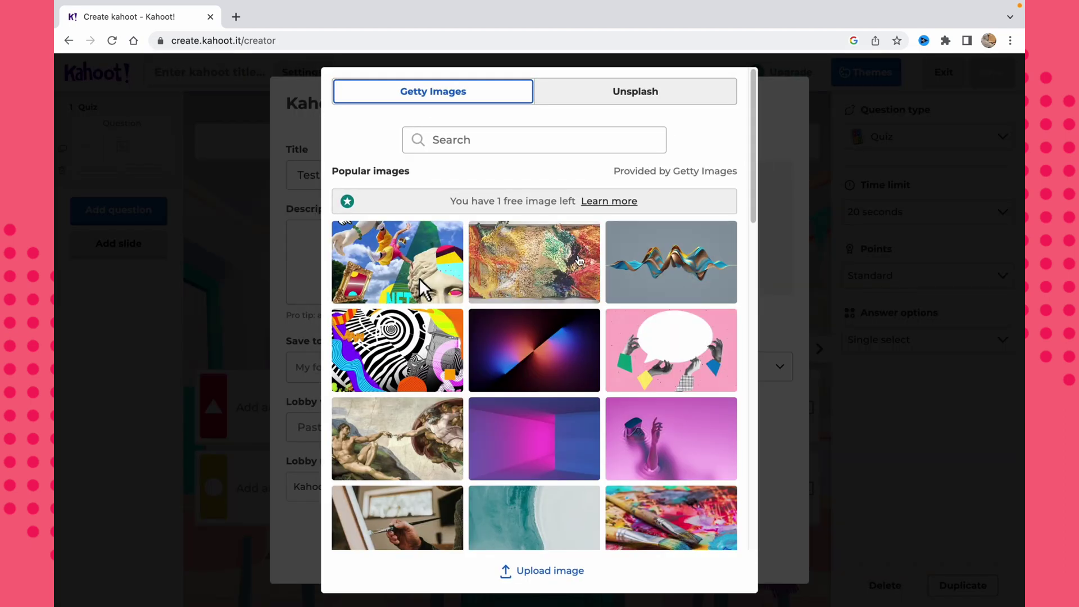
left_click(418, 263)
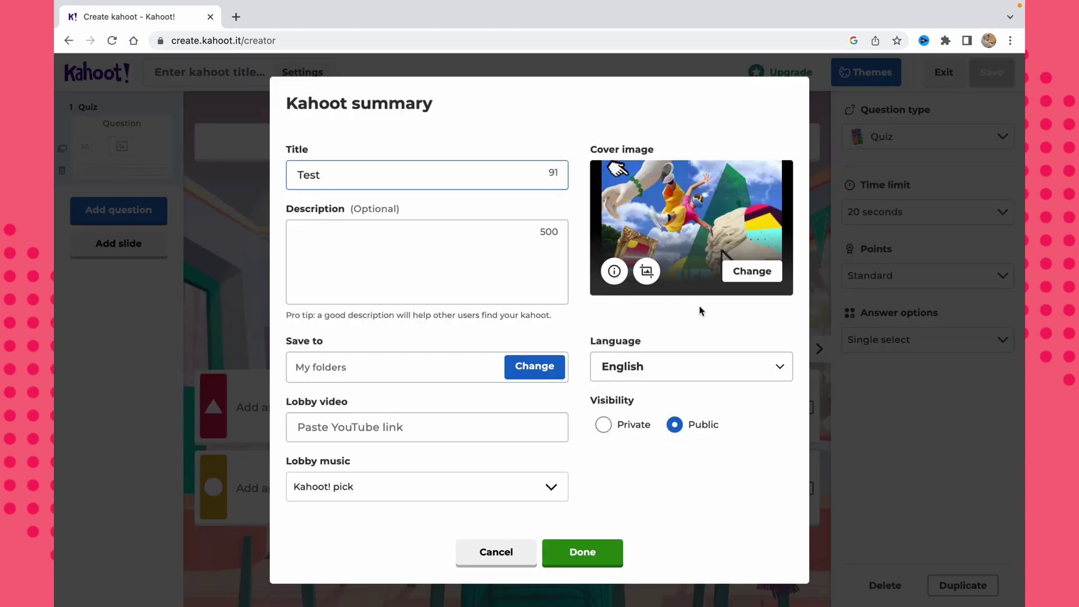
left_click(583, 554)
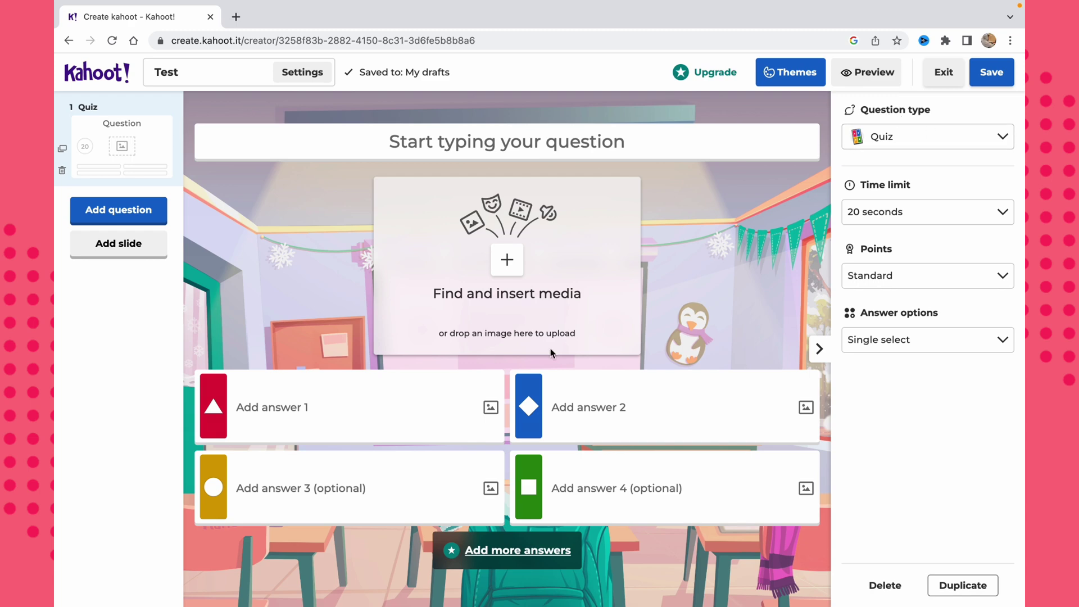
Keep question 1 as a Quiz type with a 20-second time limit.
left_click(962, 140)
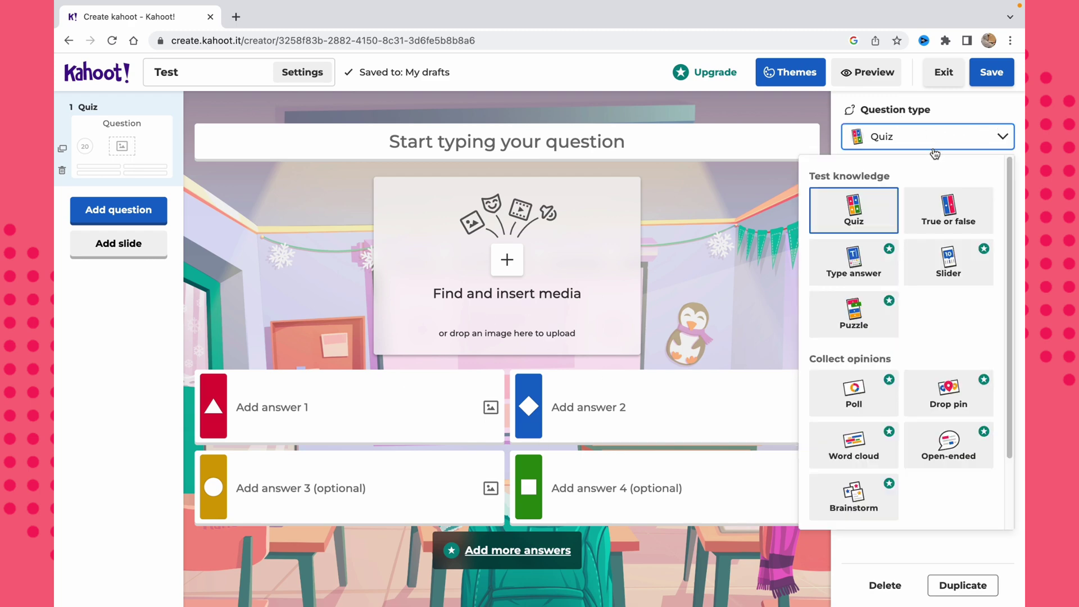
left_click(944, 219)
left_click(939, 140)
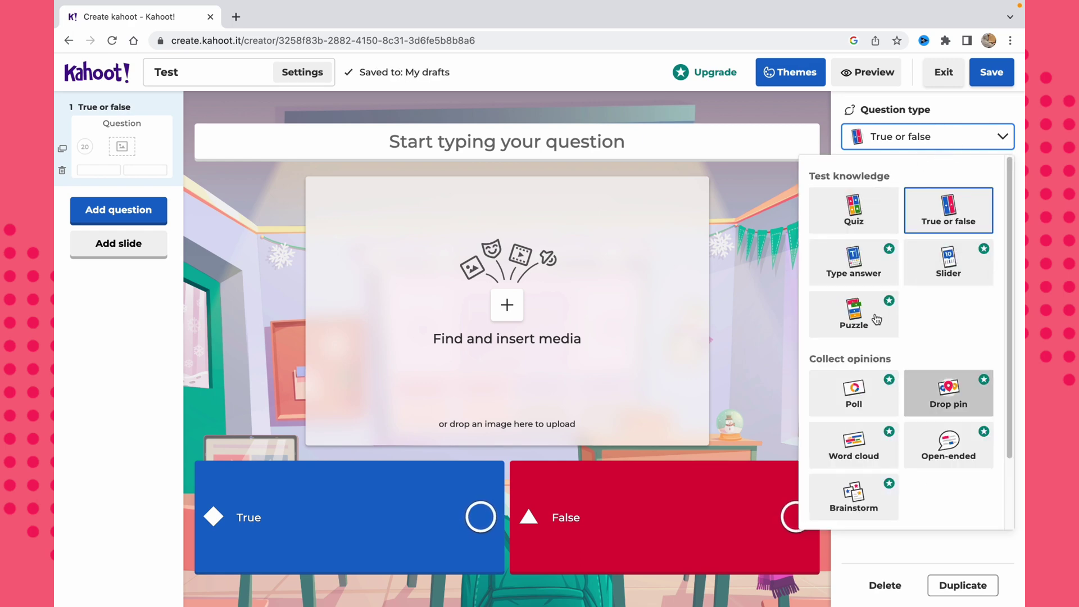
left_click(891, 202)
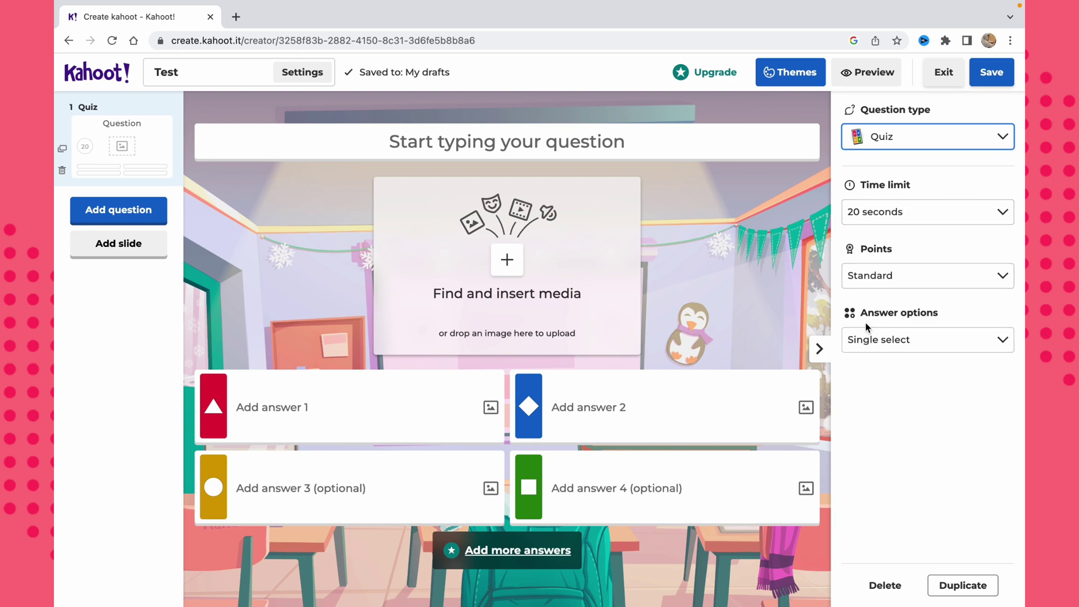
left_click(935, 212)
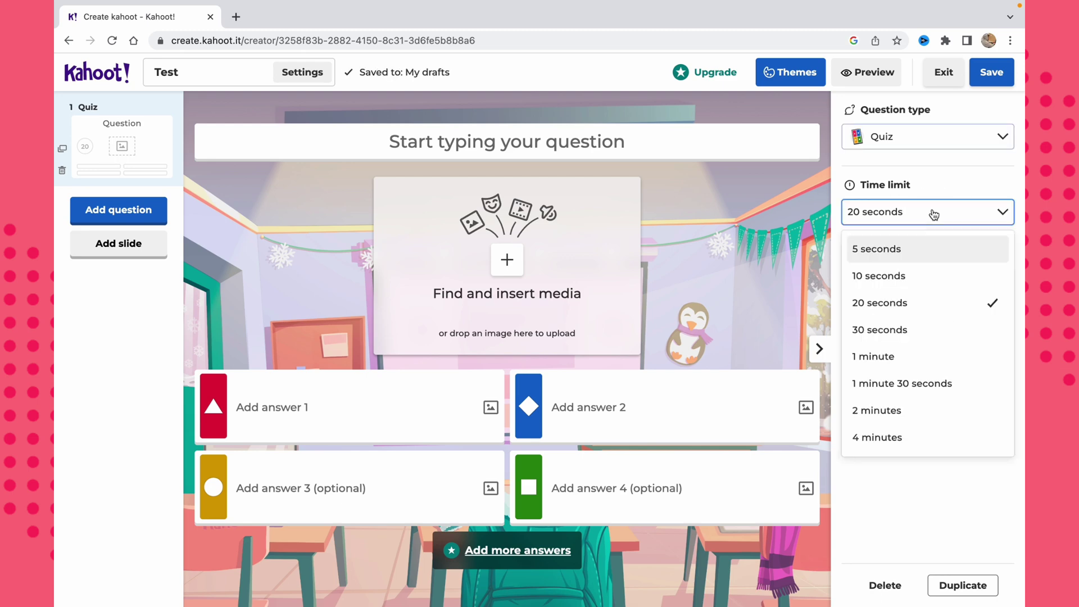
left_click(902, 301)
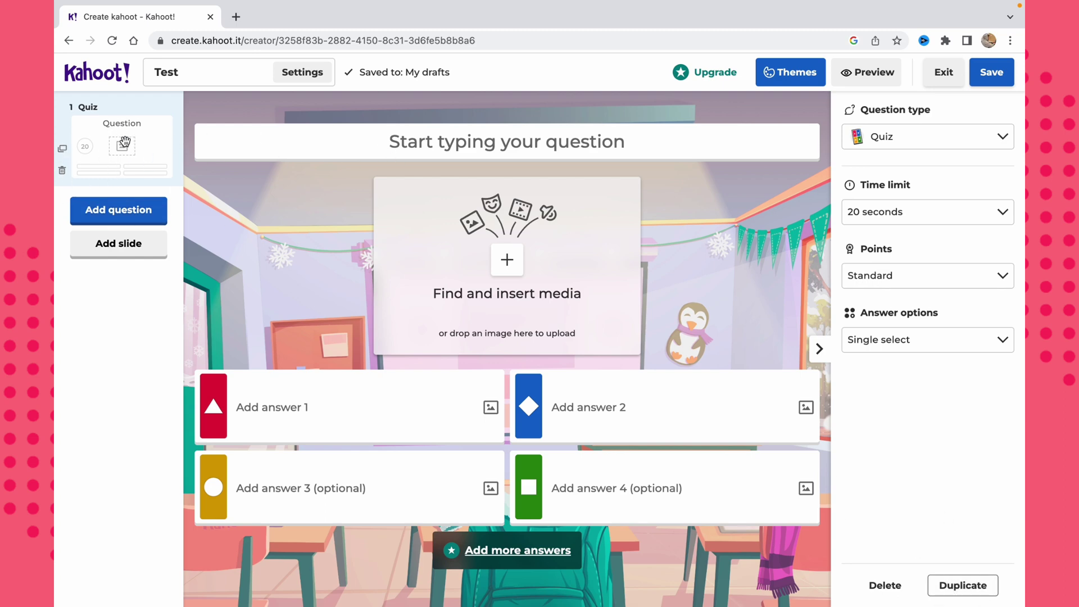
Paste 'What's the name of the program' as question 1 and upload 1.jpg as its image.
left_click(480, 141)
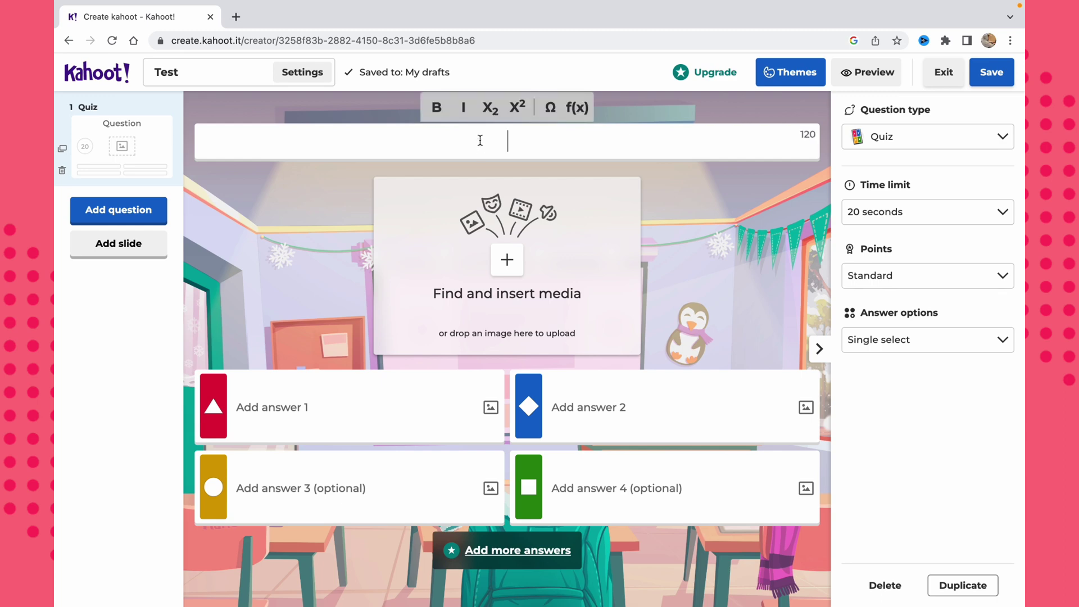
type("What's the name of the program")
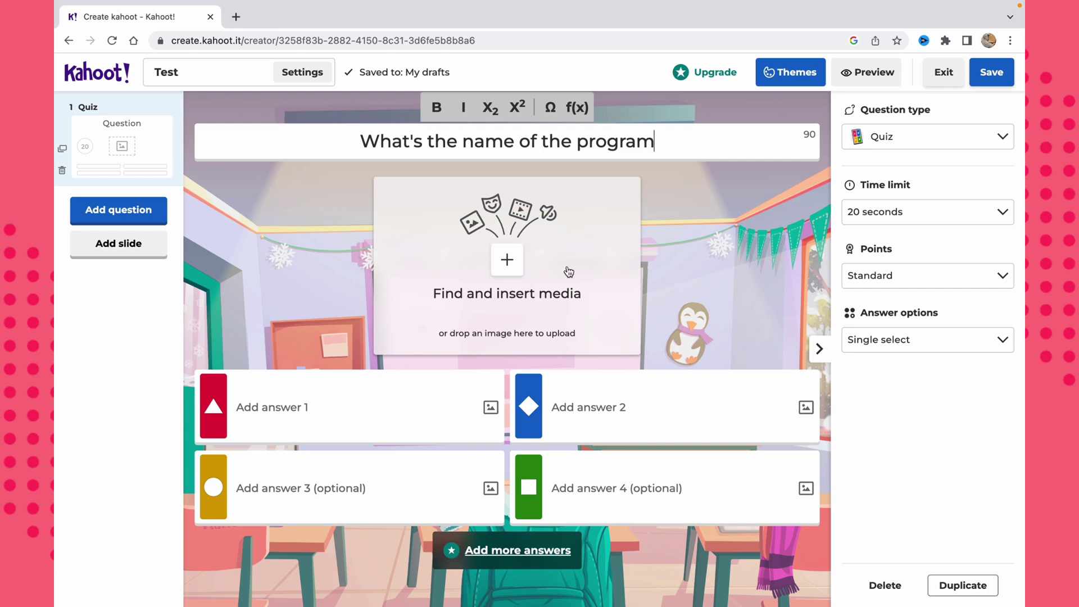
left_click(506, 260)
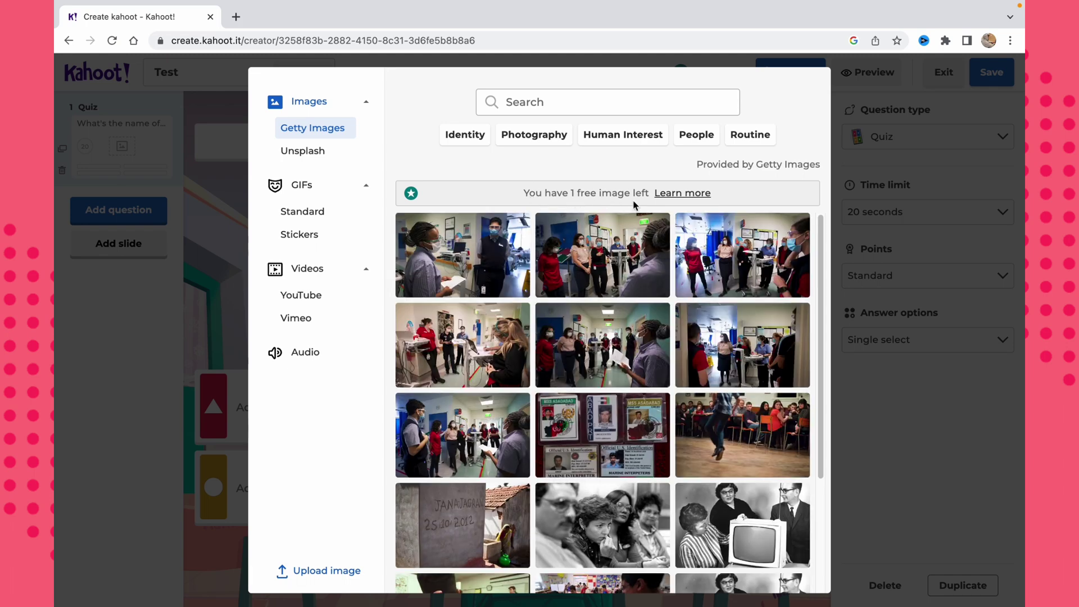
left_click(310, 571)
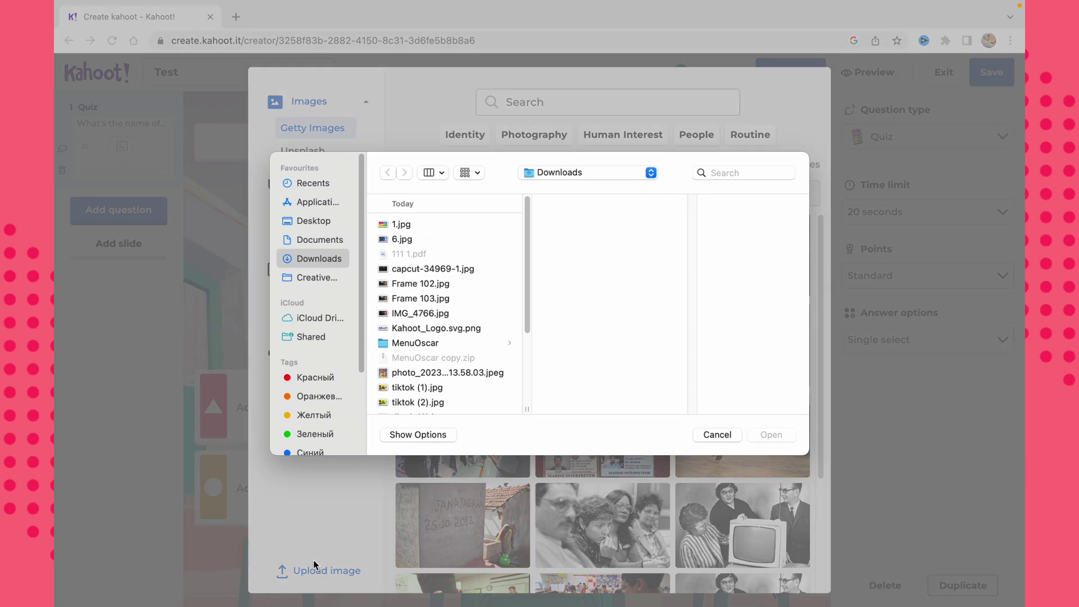
left_click(397, 225)
left_click(776, 435)
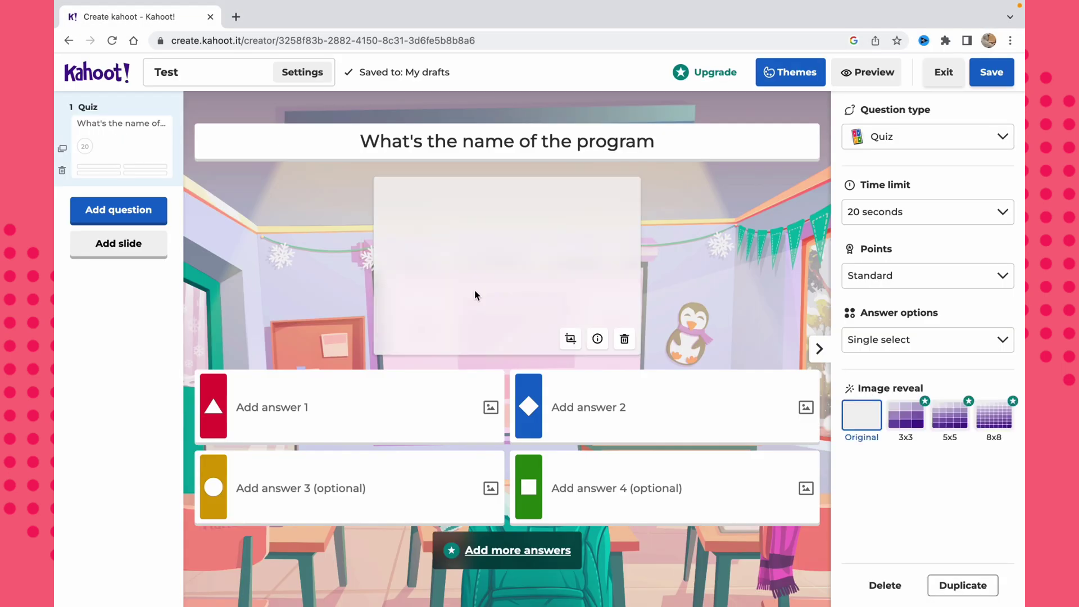
Enter answers Kahoot, Khoot, 123 and I dont know, marking Kahoot as correct.
left_click(333, 405)
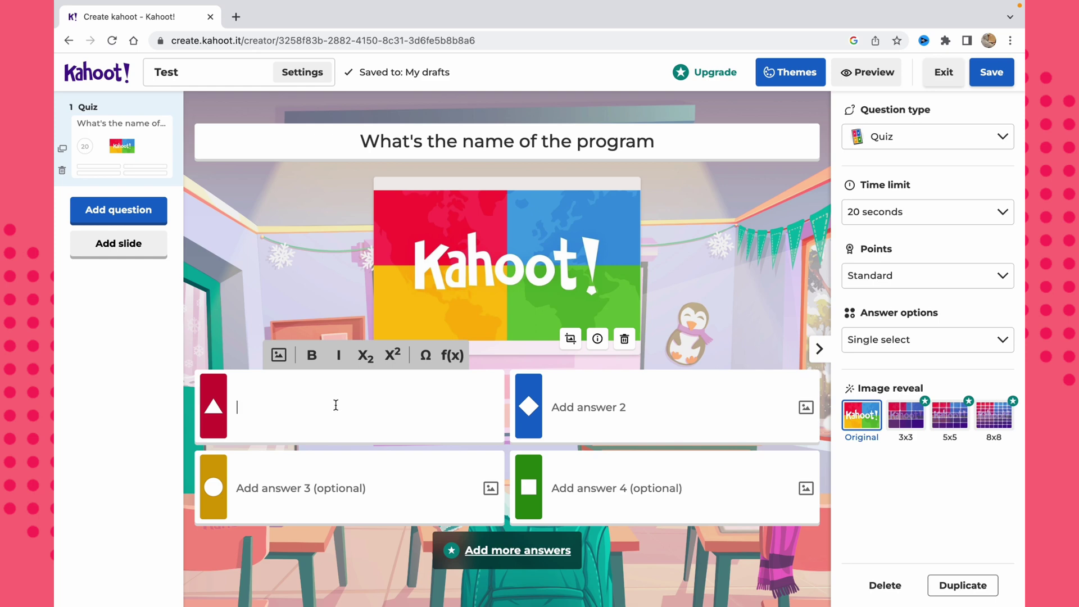
type("Kahoot")
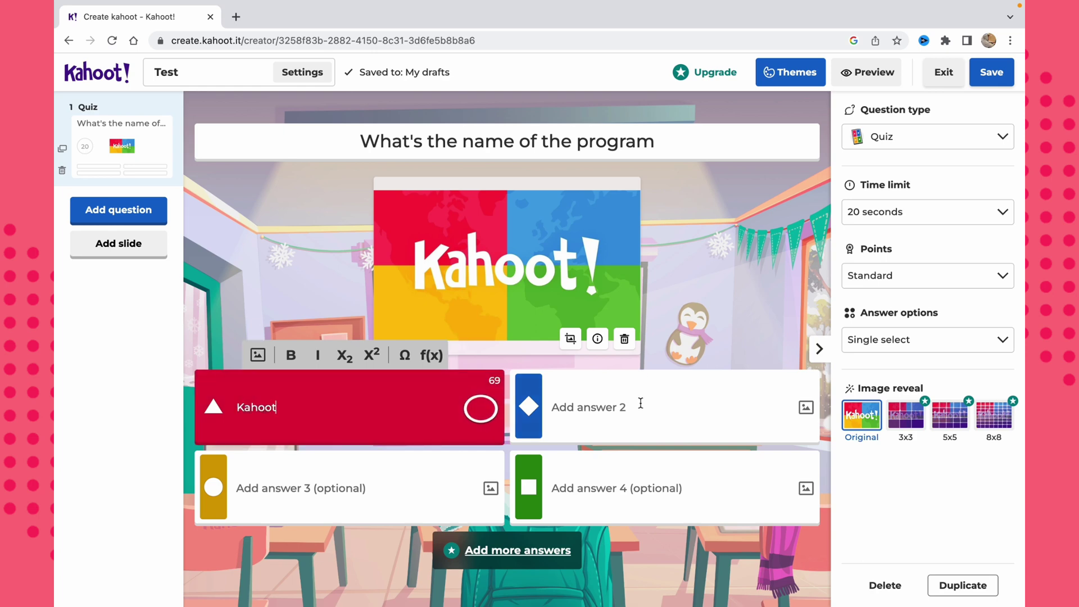
left_click(639, 403)
type("Khoot")
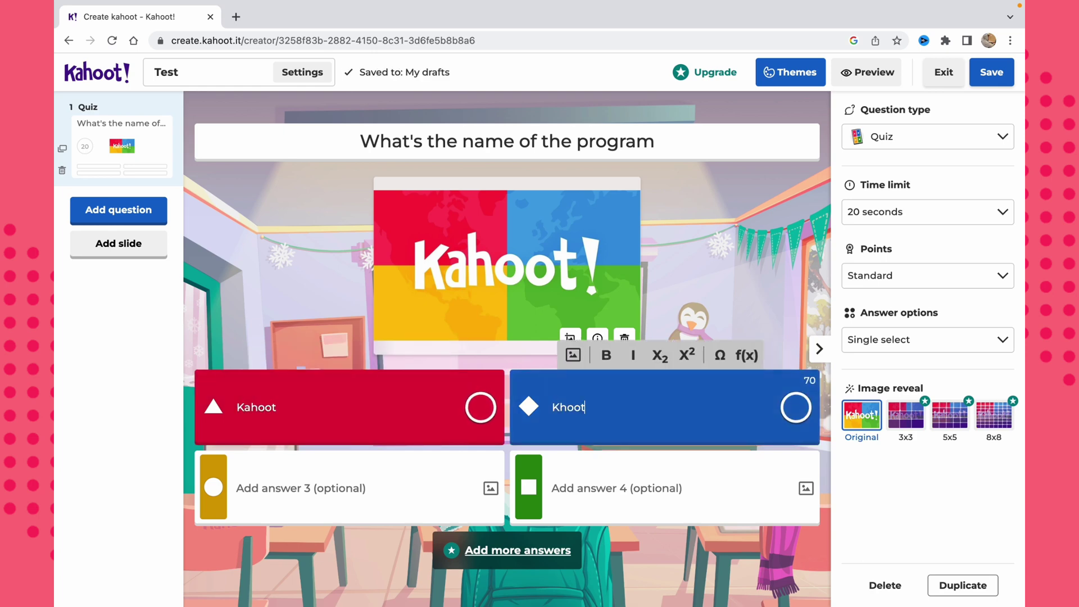
left_click(313, 487)
type("123")
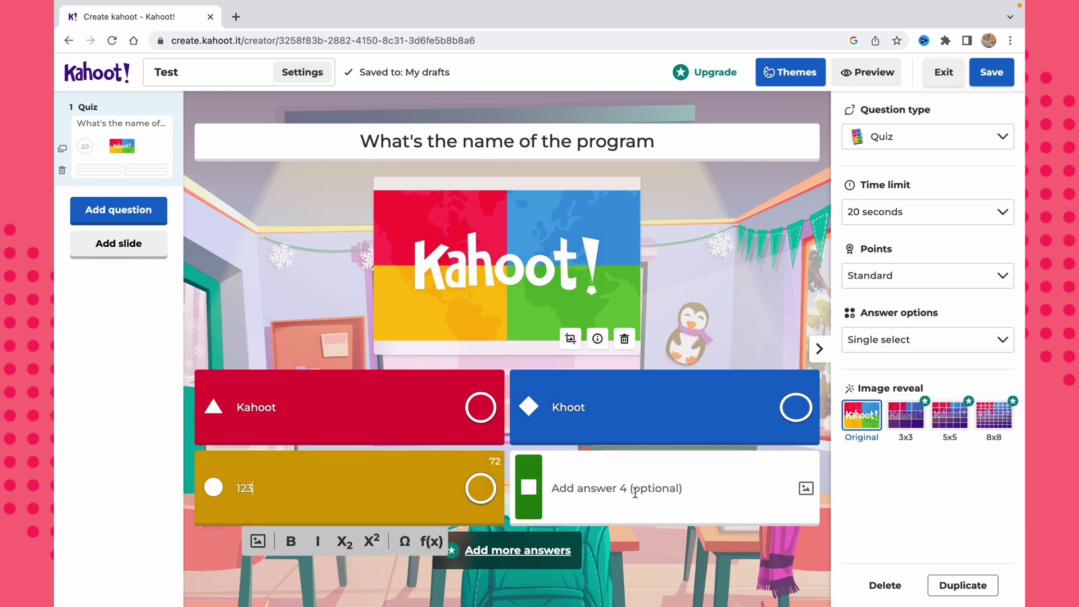
left_click(636, 492)
type("I do")
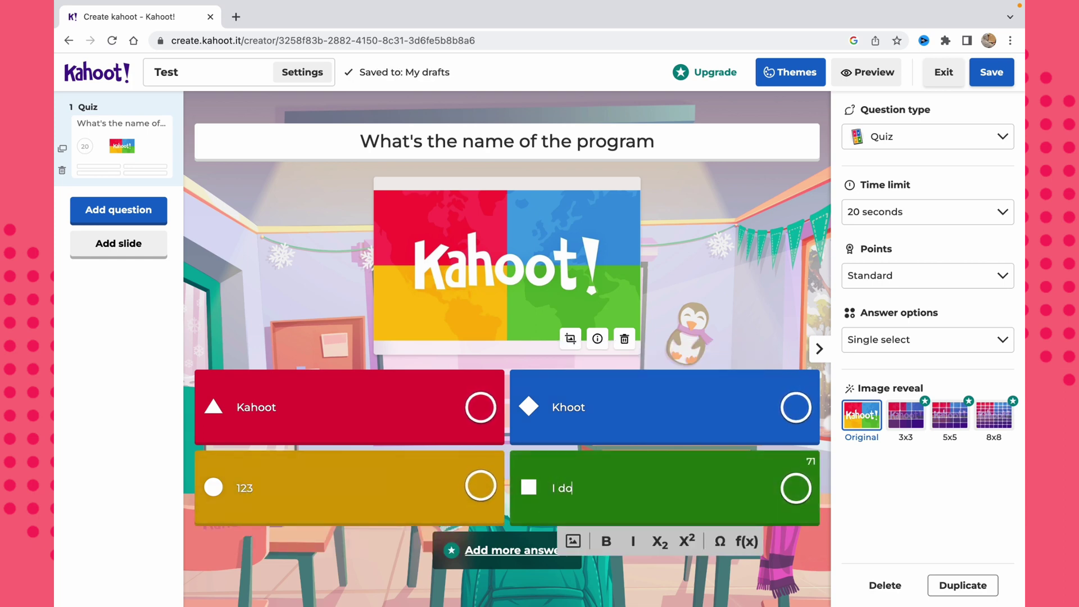
type("nt know")
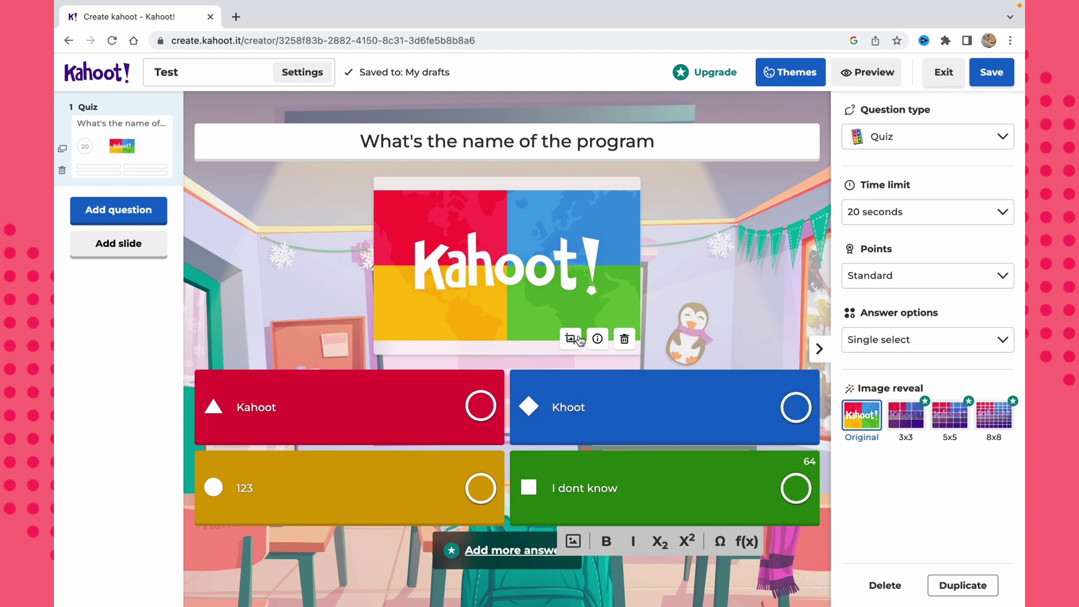
left_click(481, 409)
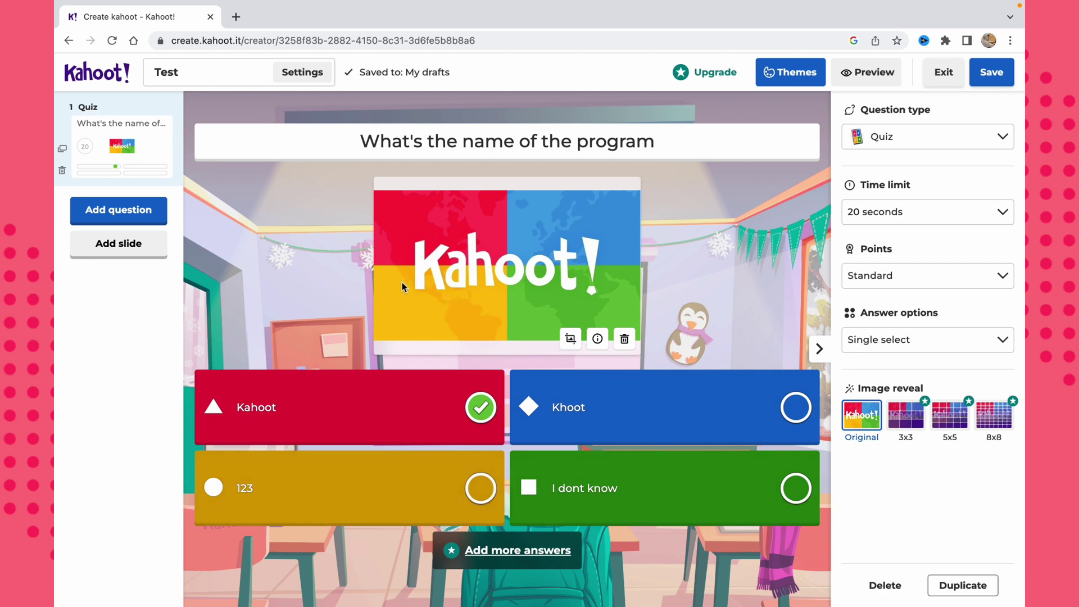
Add a True or false question 2 reading 'Is 4+5=9' with True correct.
left_click(140, 212)
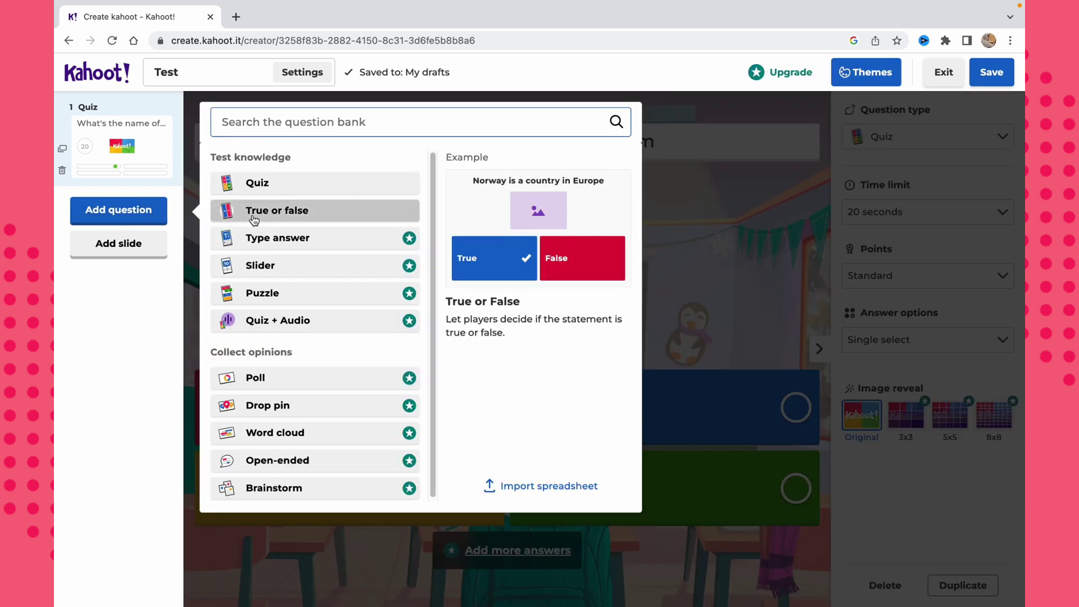
left_click(270, 211)
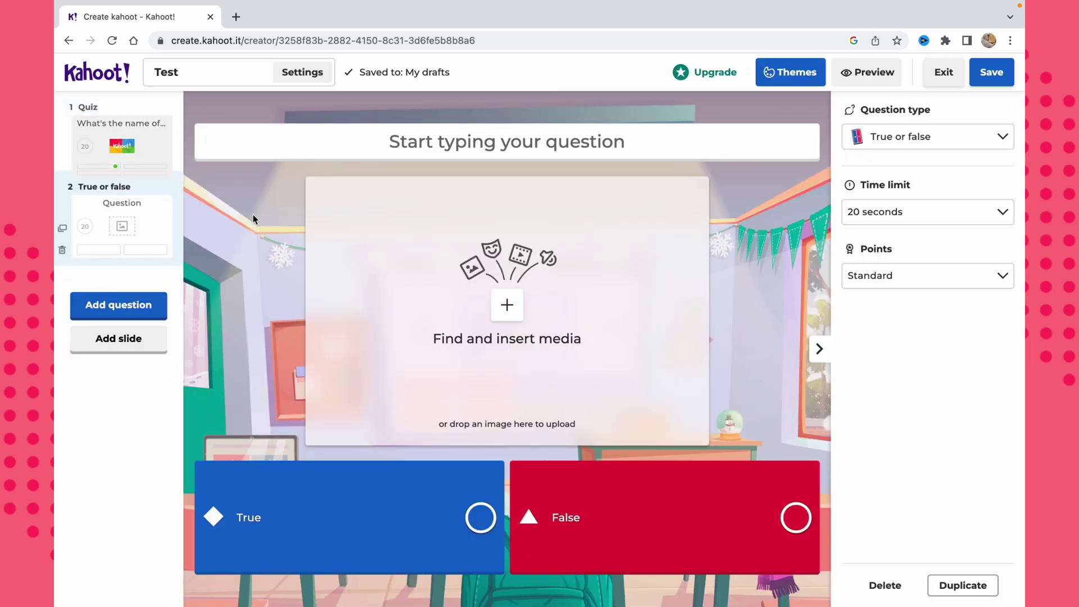
left_click(531, 141)
type("Is ")
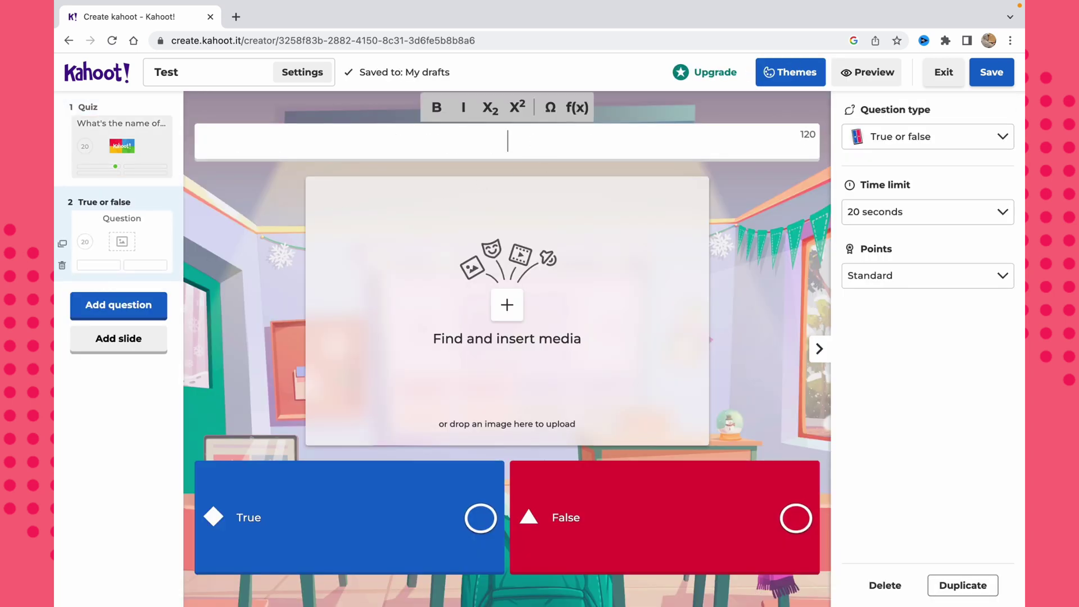
type("4+")
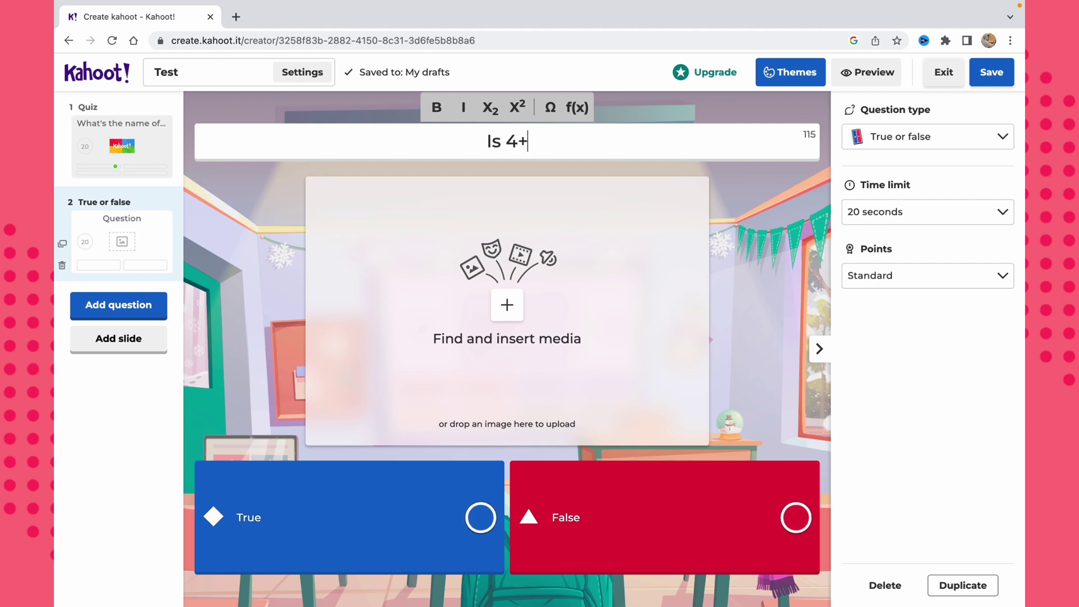
type("9")
key("BackSpace")
type("5=9")
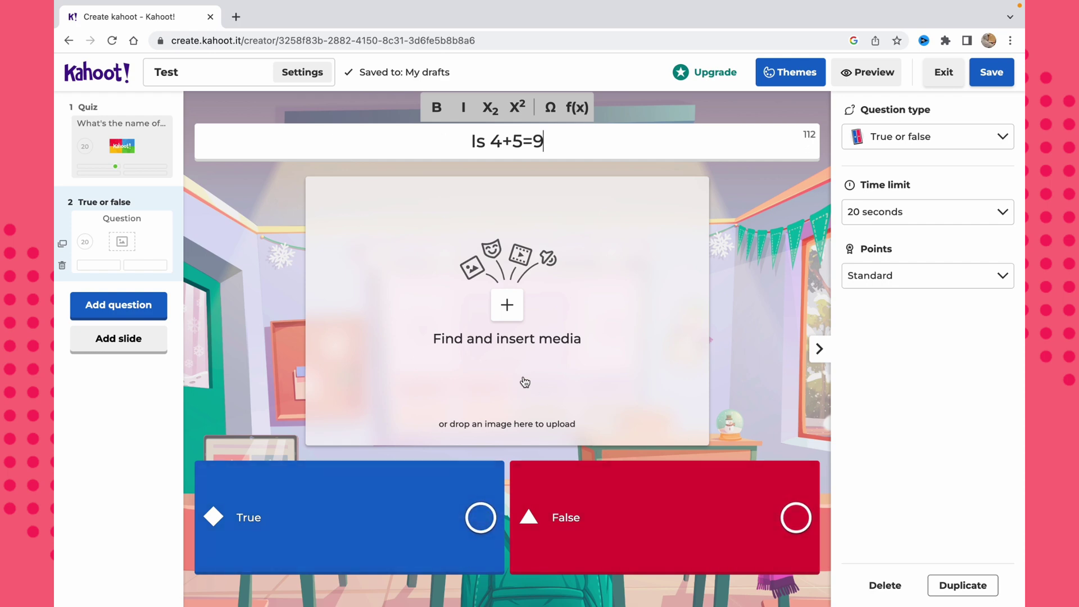
left_click(481, 517)
Give question 2 the 1234 numbered-blocks stock image.
left_click(507, 304)
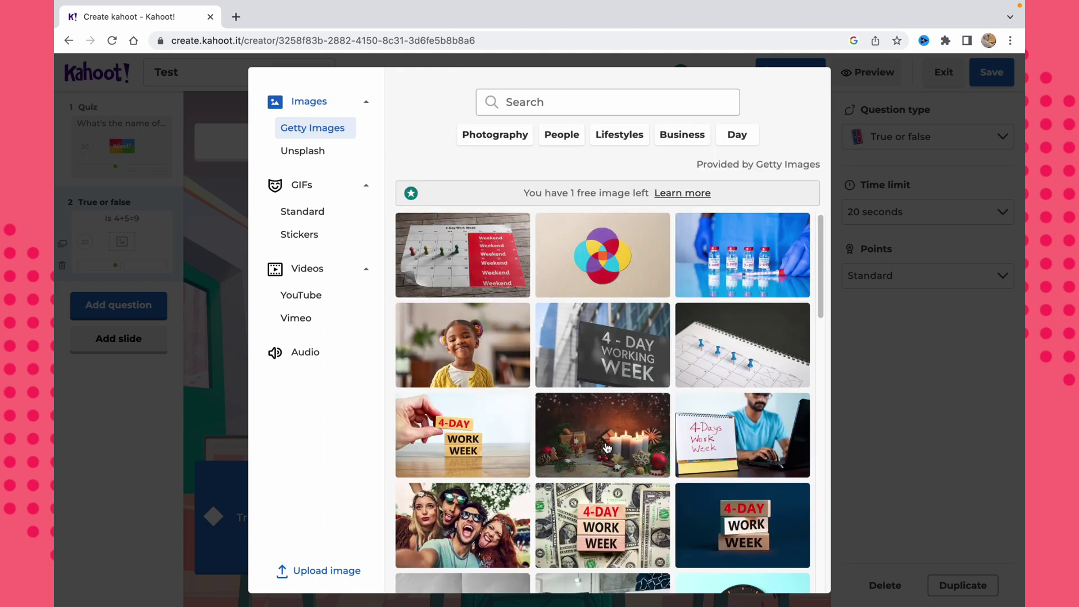
scroll(636, 386, "down", 3)
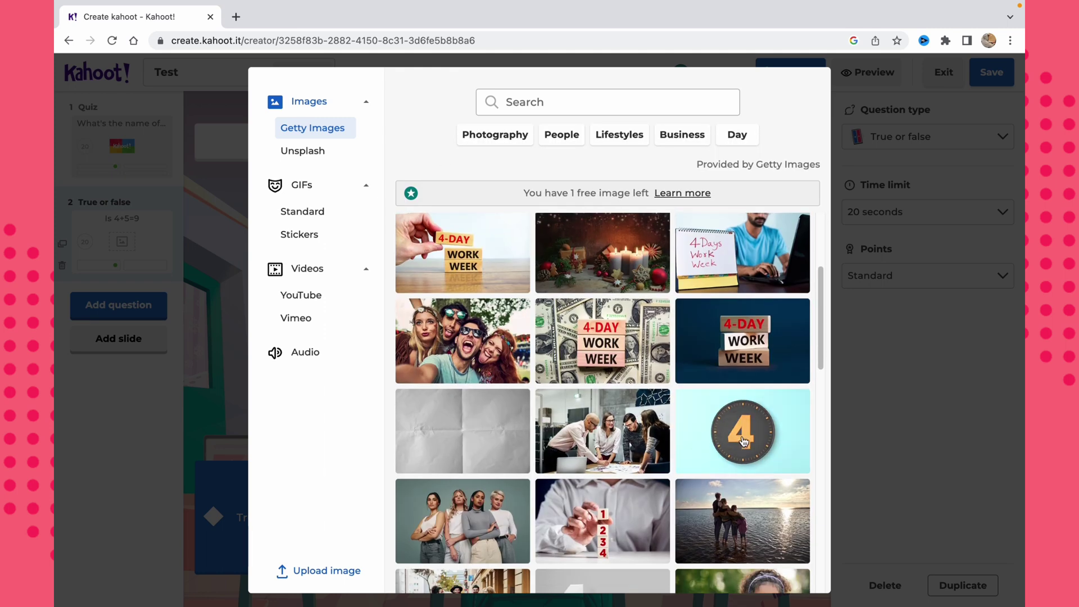
scroll(730, 442, "down", 2)
left_click(602, 391)
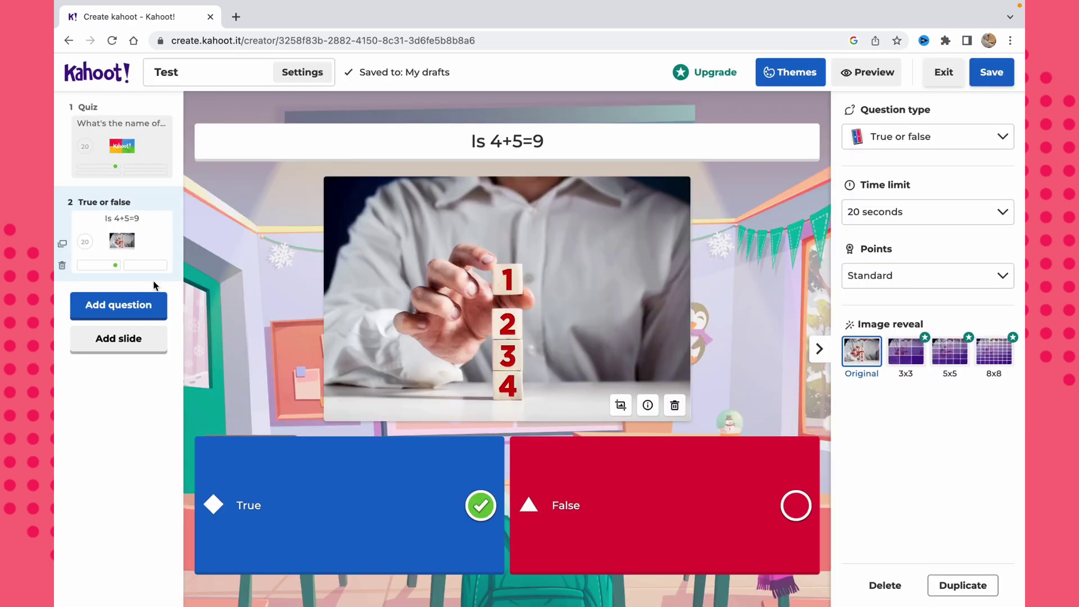
left_click(114, 315)
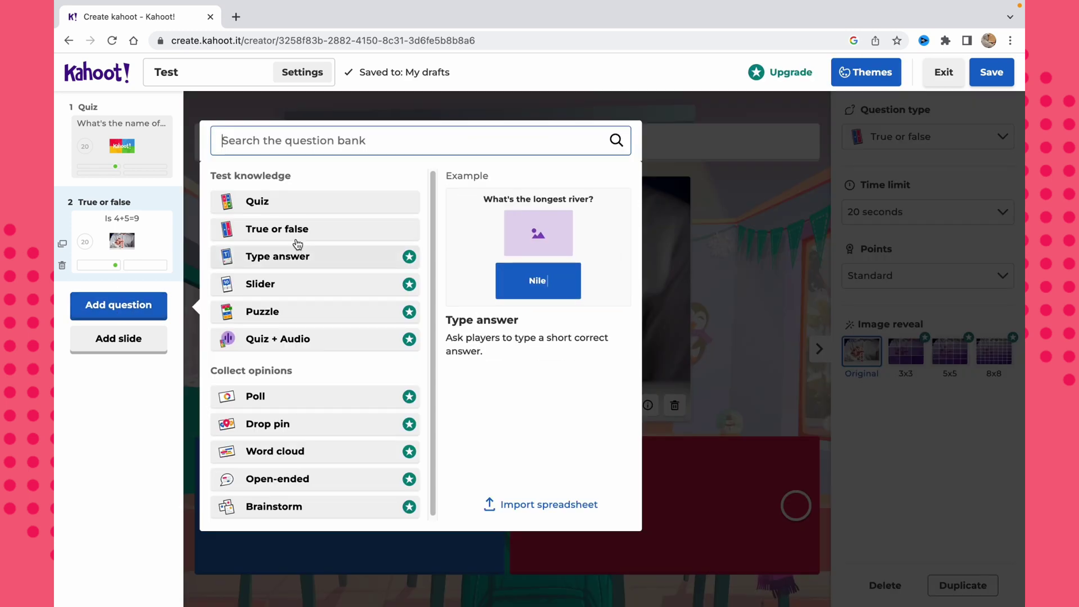
Add a trial Quiz question as item 3, then delete it again.
left_click(241, 202)
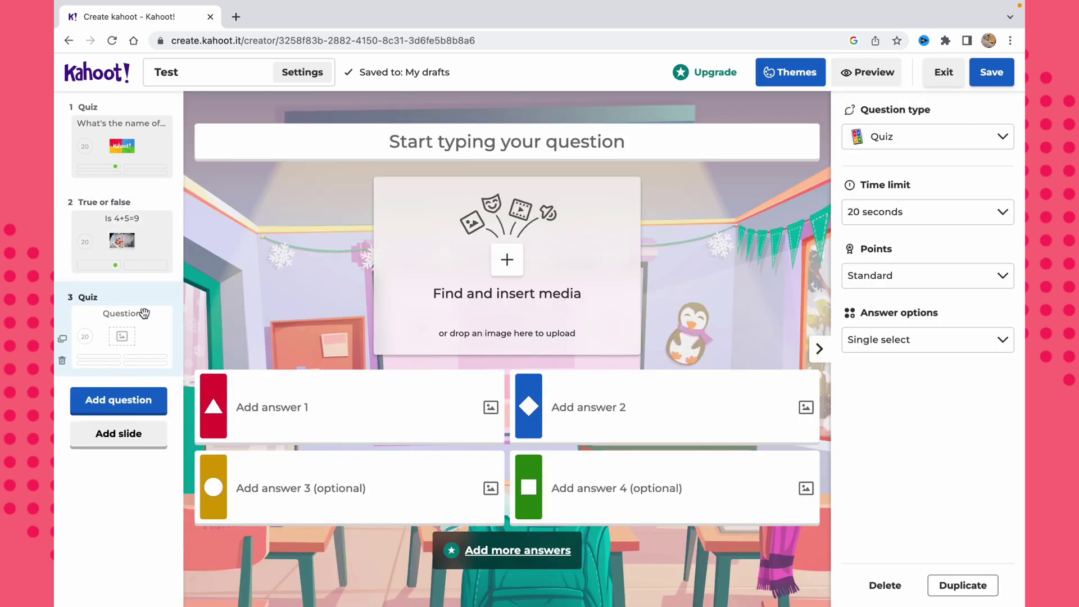
left_click(62, 363)
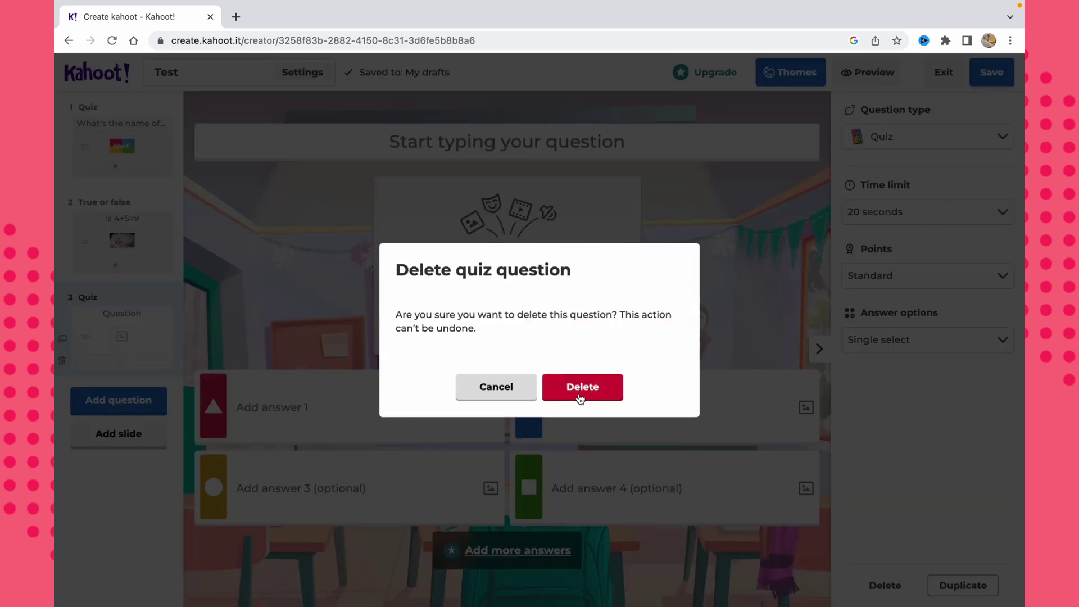
left_click(584, 393)
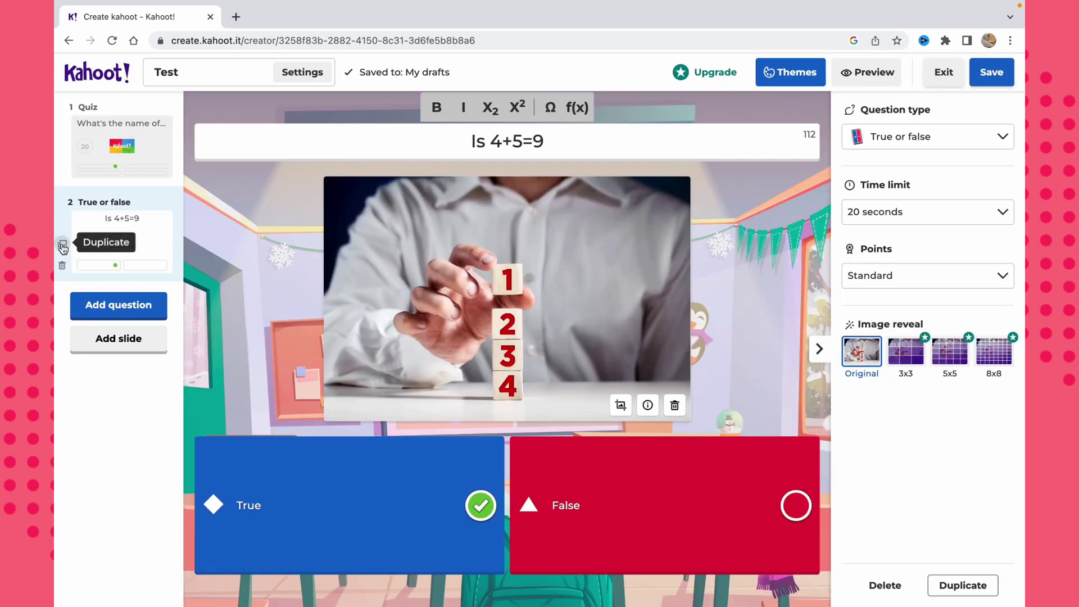
Add a blank Classic-layout slide as item 3.
left_click(123, 349)
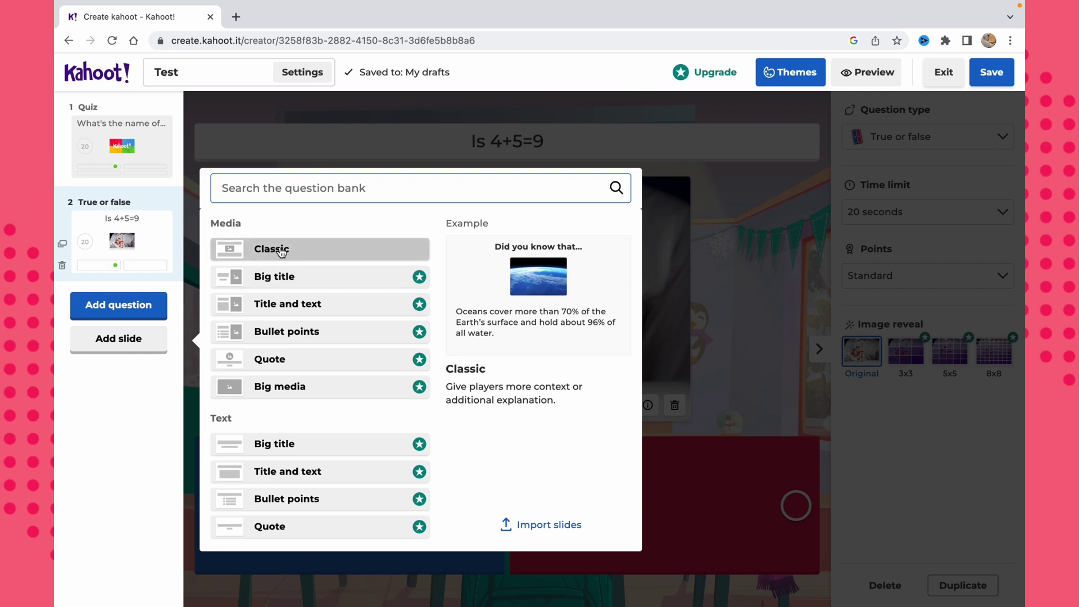
left_click(279, 250)
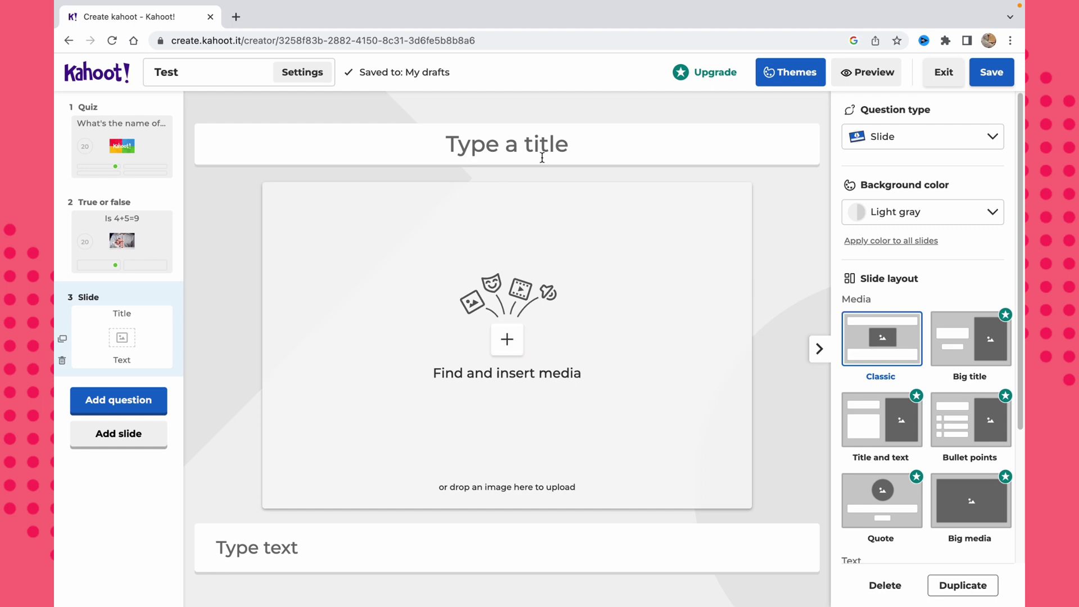
left_click(507, 339)
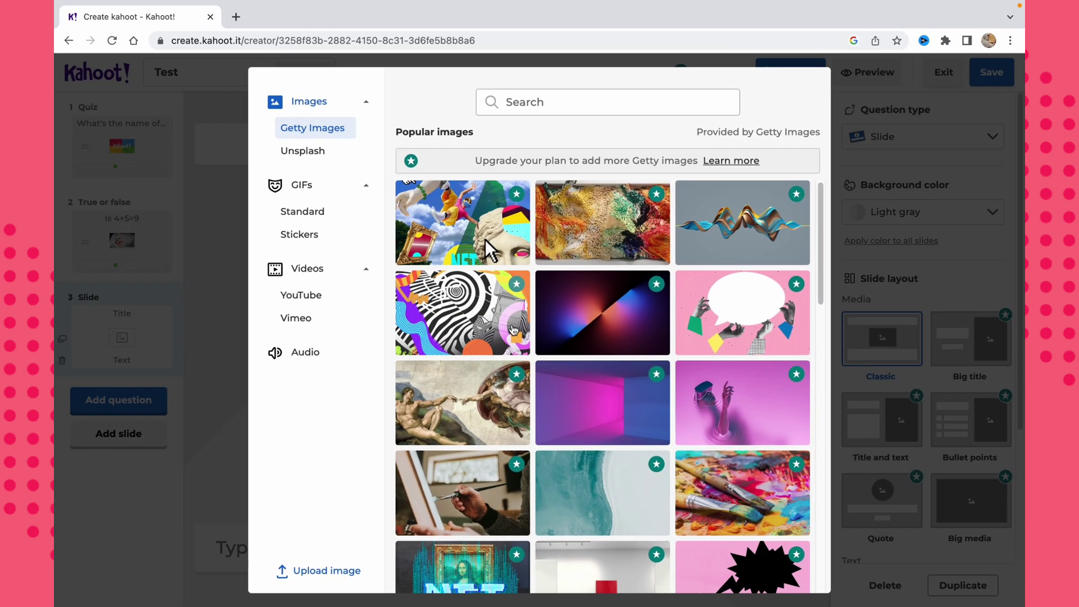
Upload the Kahoot logo image 1.jpg from Downloads onto the slide.
left_click(317, 571)
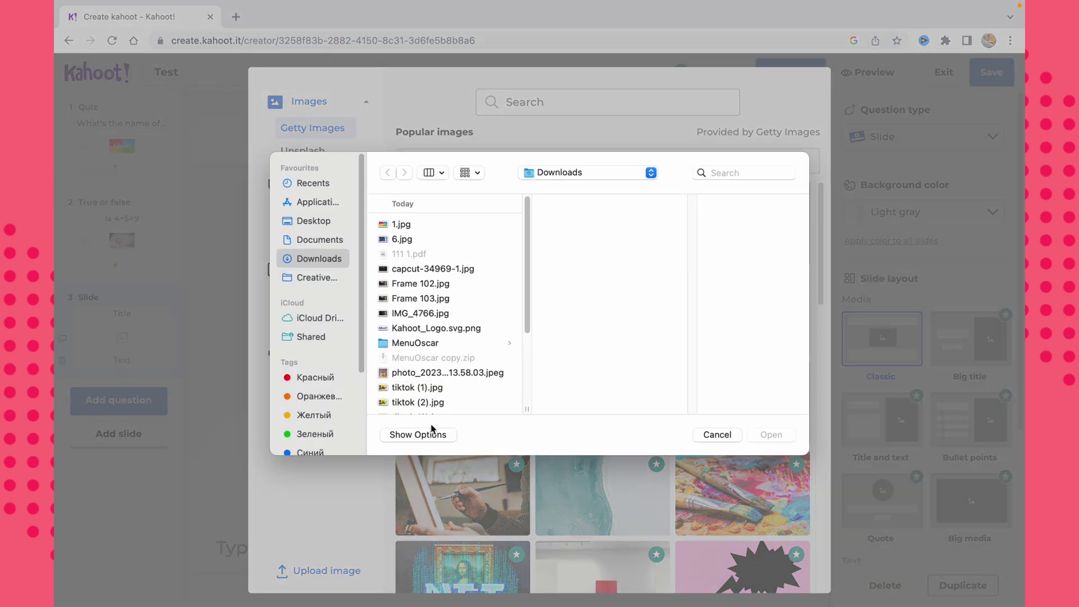
left_click(401, 225)
left_click(770, 435)
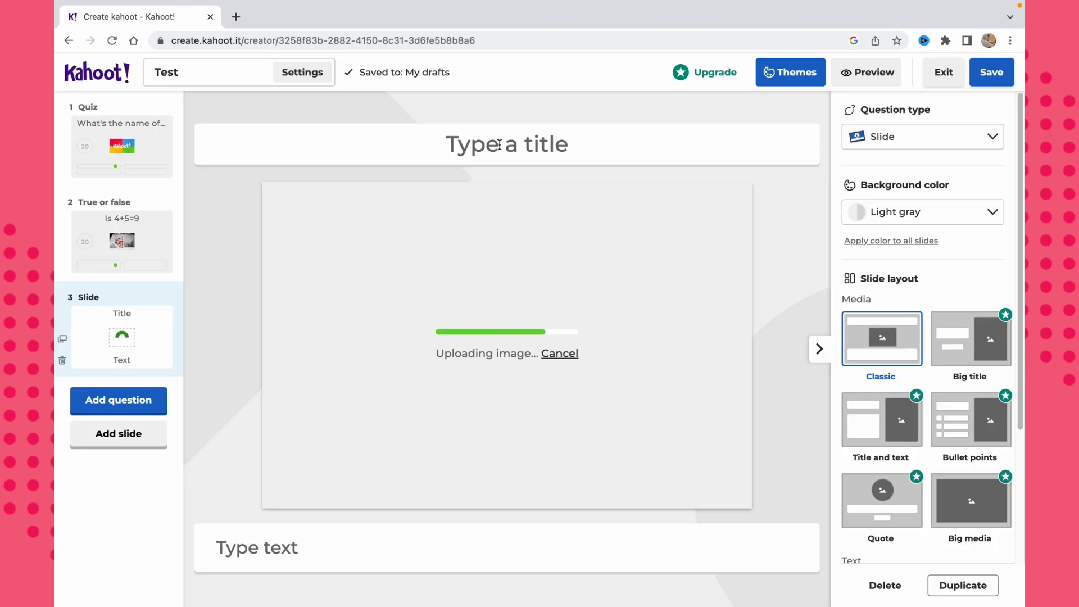
Title the slide 'Ofc Kahoot' and set its body text to 'Easy!'.
type("Ofc")
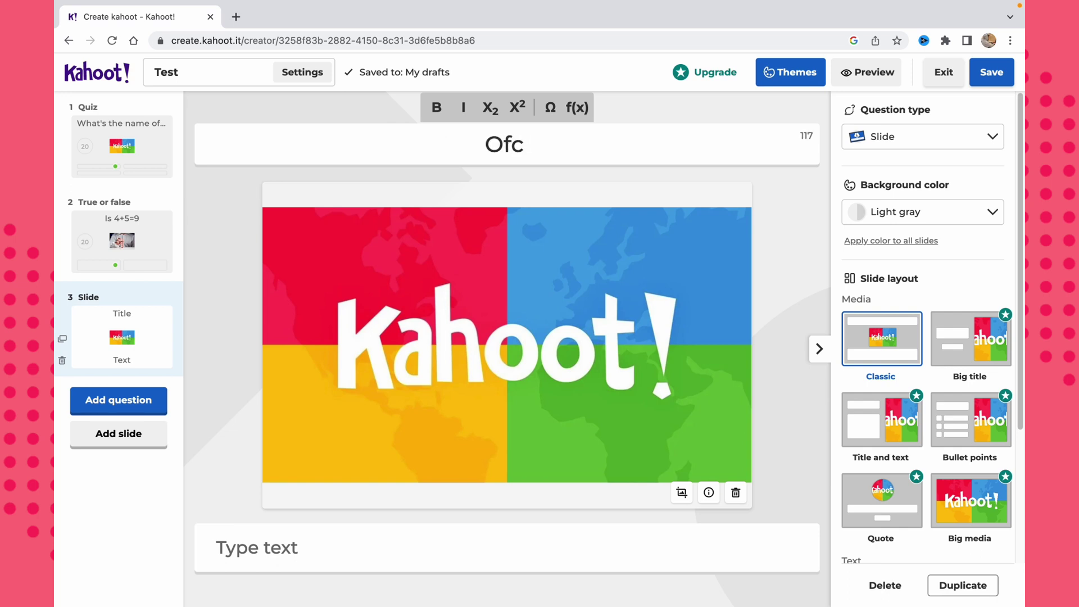
type(" Kahoot")
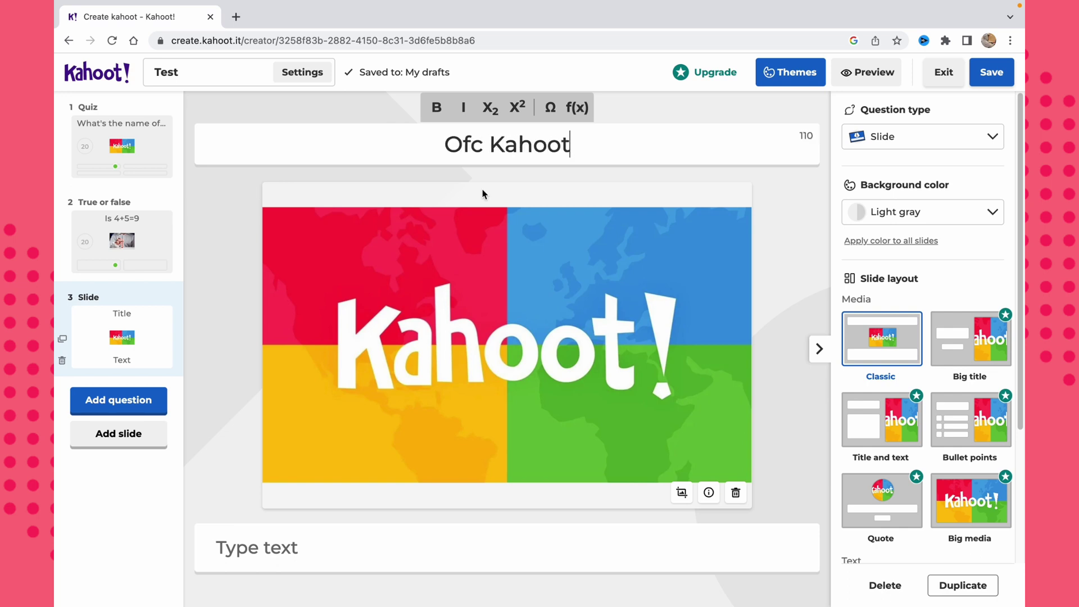
left_click(383, 539)
type("Easy!")
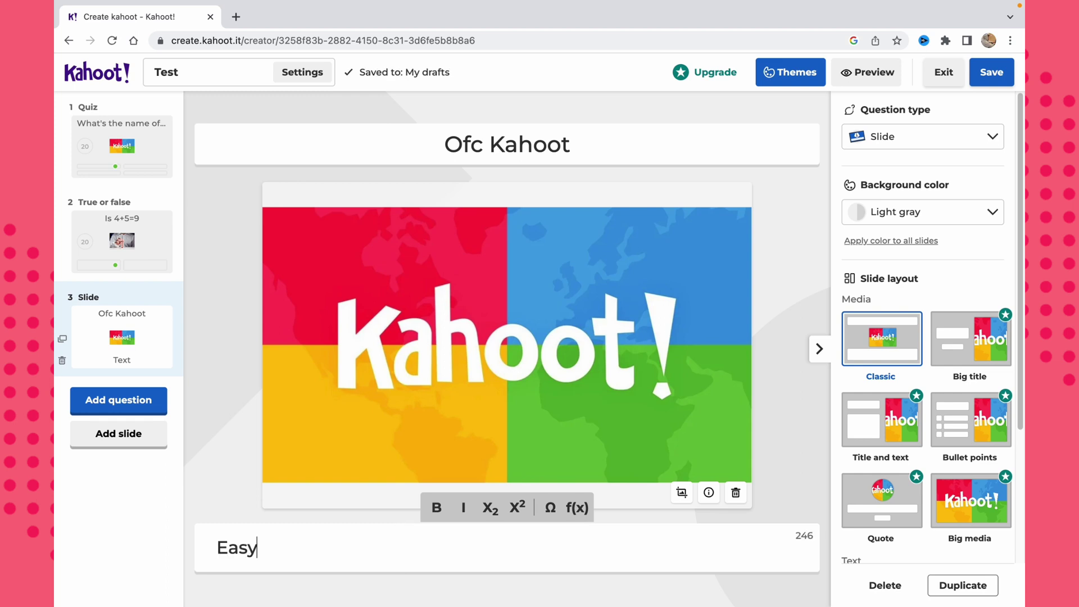
left_click(217, 278)
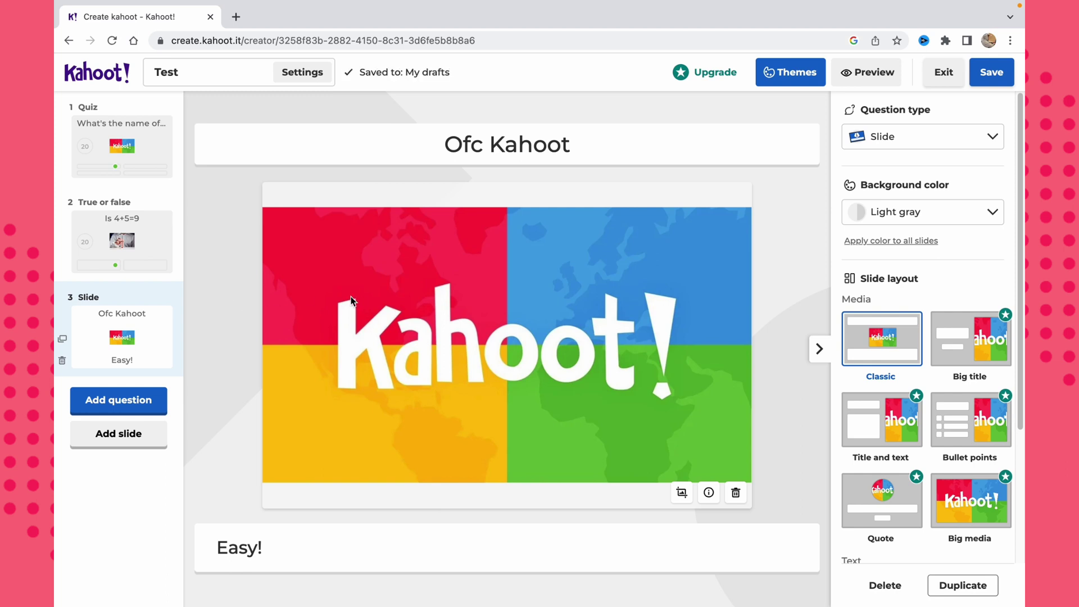
Save the Test kahoot and go to the Library from the ready dialog.
left_click(991, 73)
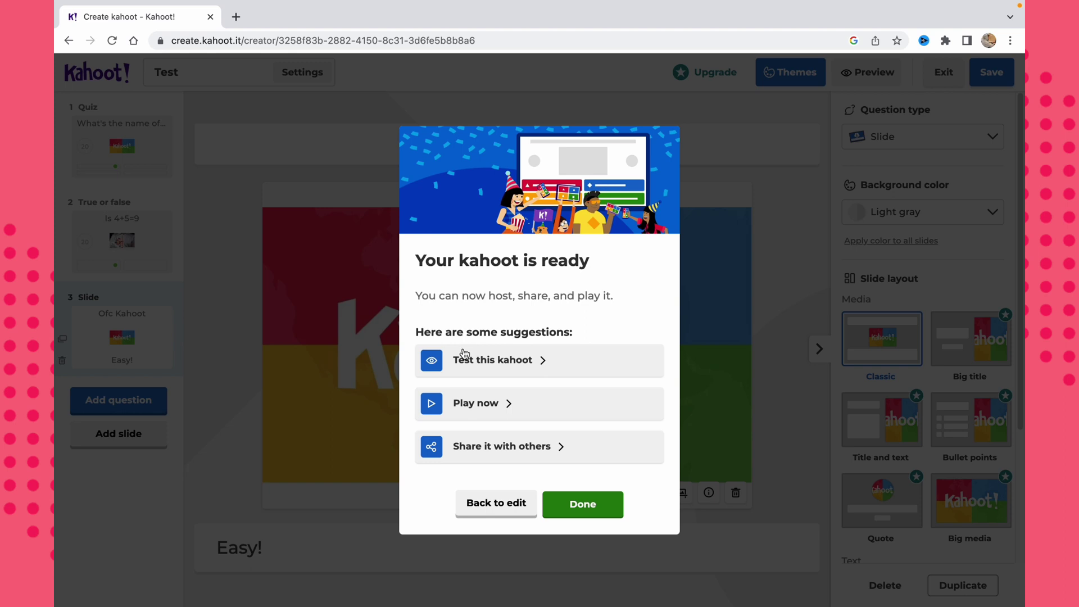
left_click(584, 506)
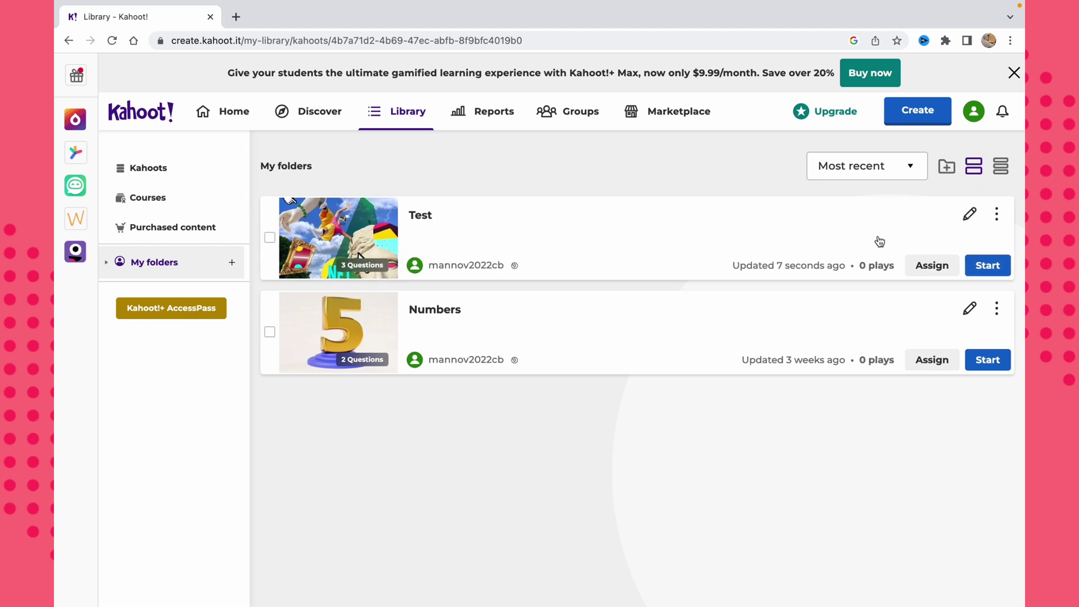
Host the Test kahoot live in Classic mode.
left_click(992, 267)
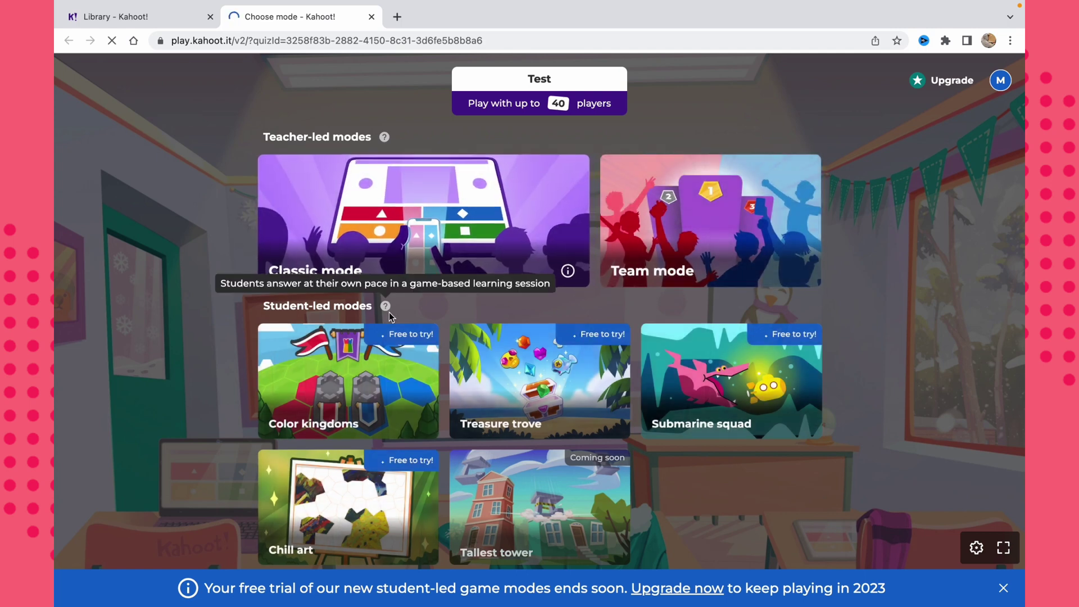
left_click(419, 217)
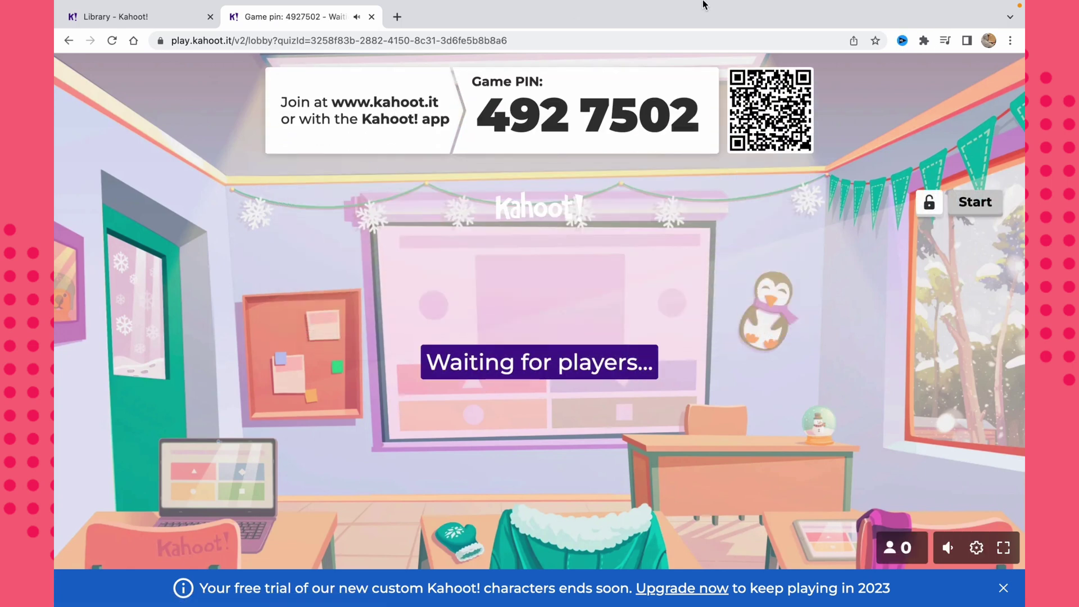
Mute the computer's volume from the menu-bar sound settings.
mouse_move(702, 4)
left_click(745, 11)
left_click_drag(859, 50, 752, 49)
left_click(581, 314)
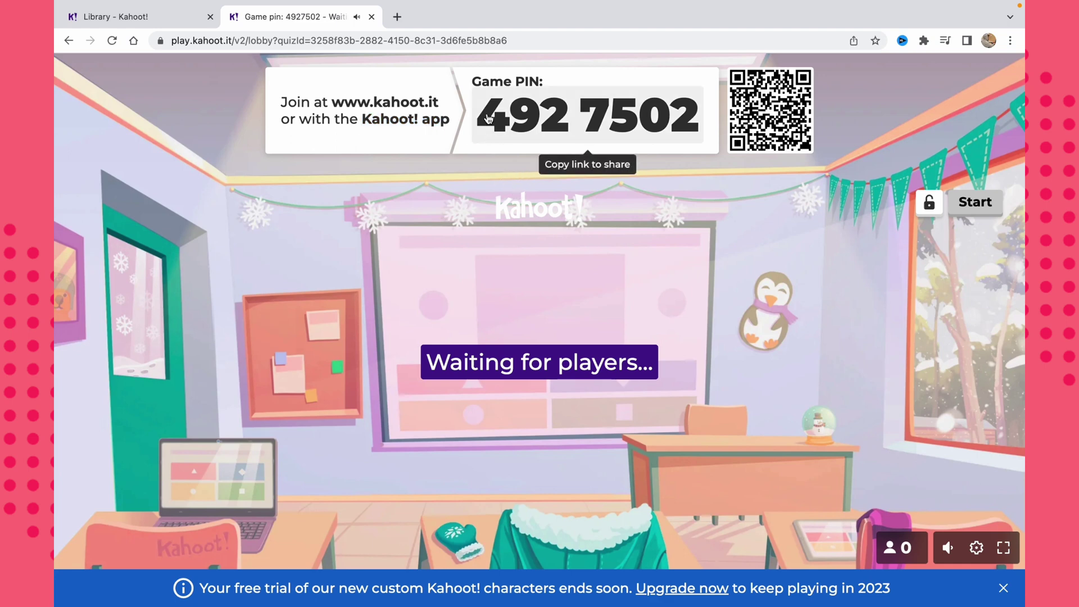
Copy the game's join link from the Game PIN.
left_click(525, 122)
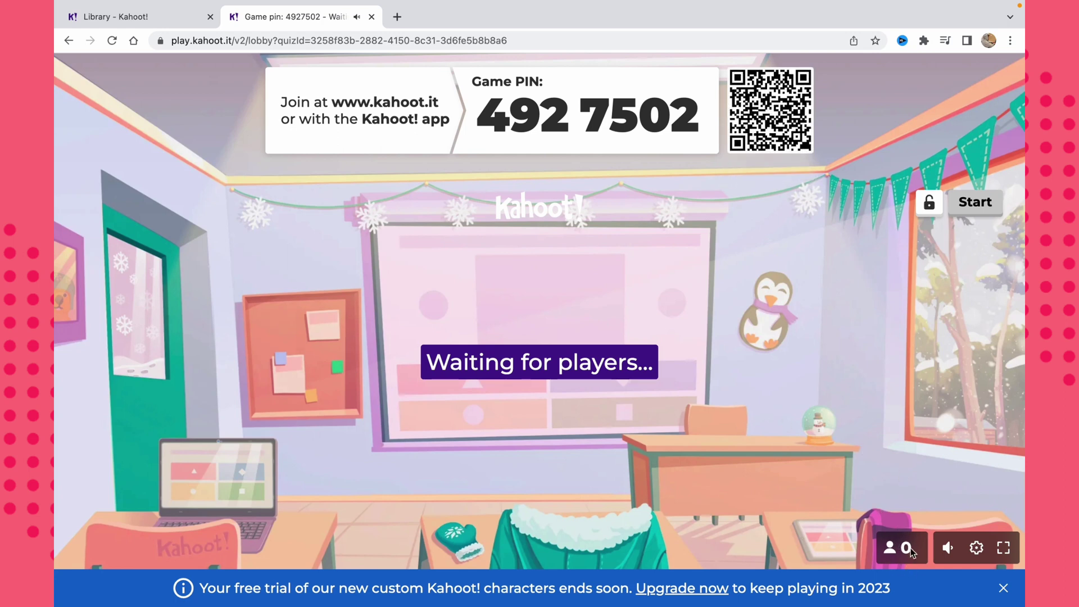
left_click_drag(428, 358, 649, 371)
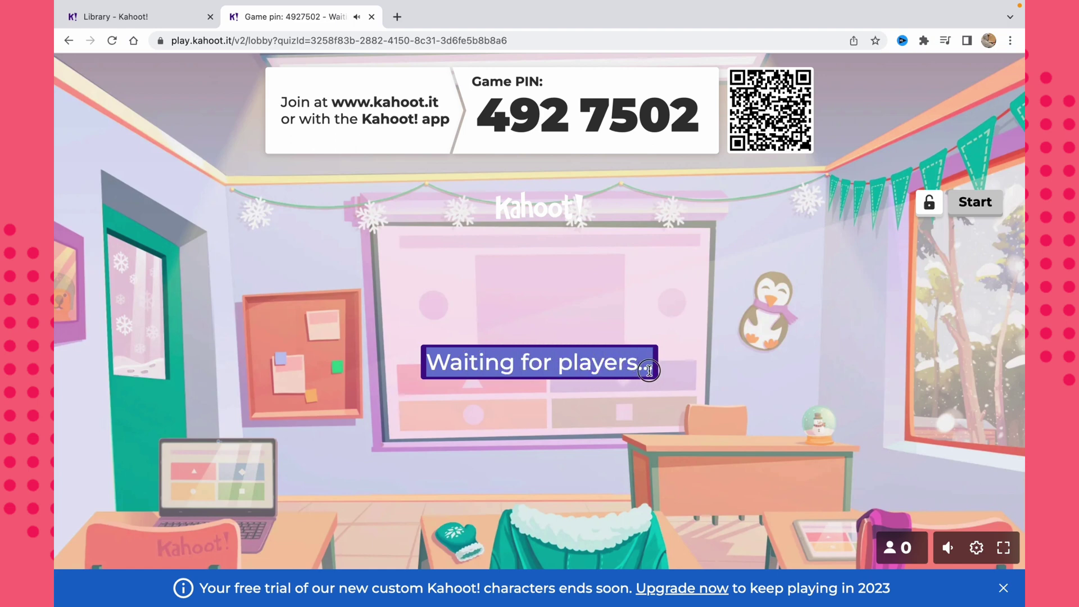
left_click(820, 325)
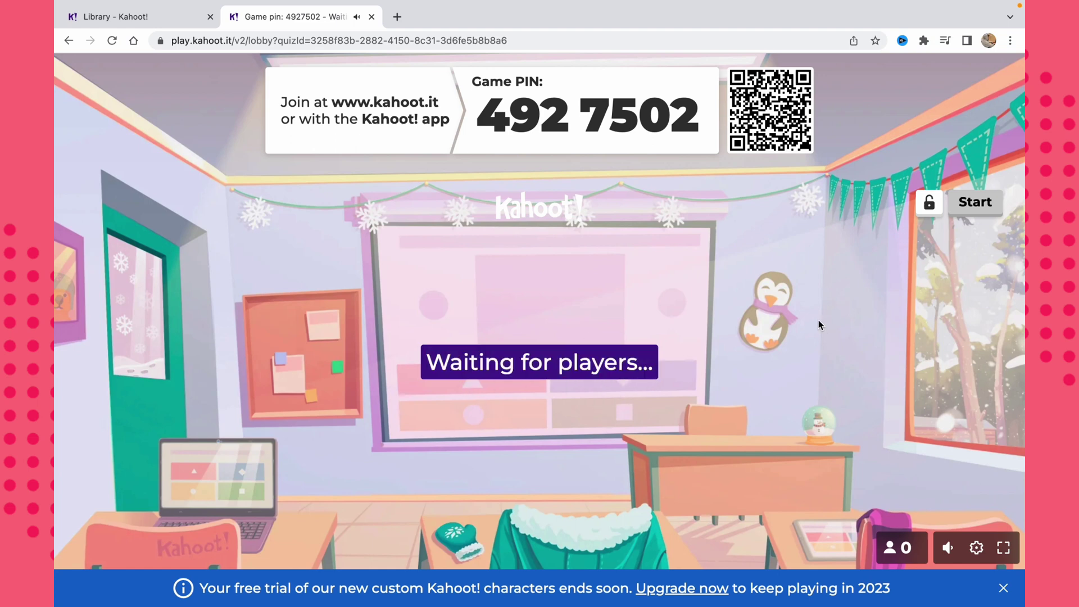
Lock then unlock the lobby, and return to the Library tab.
left_click(930, 207)
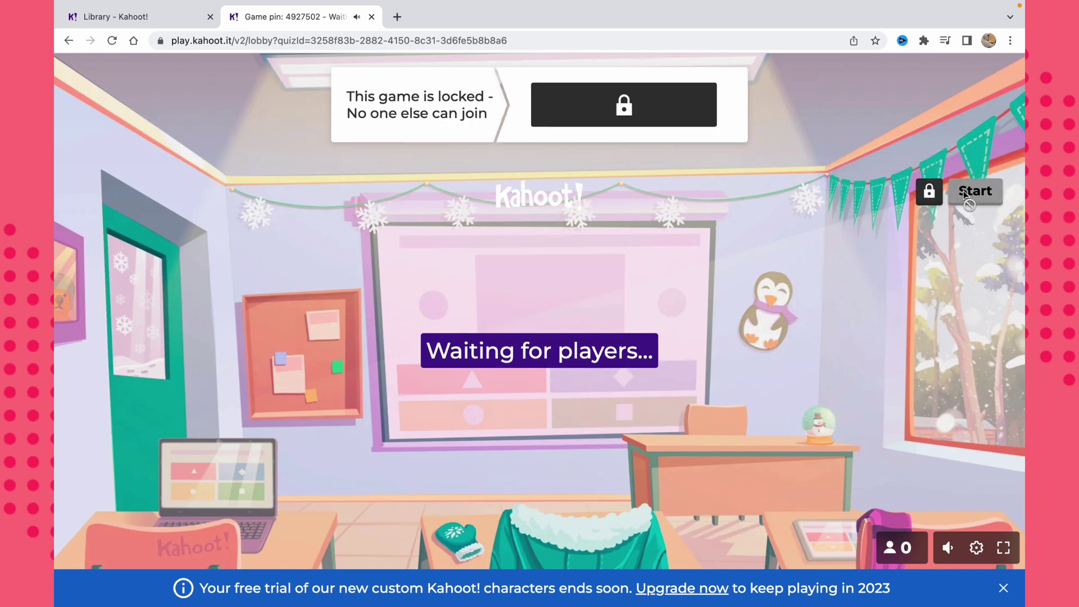
left_click(930, 194)
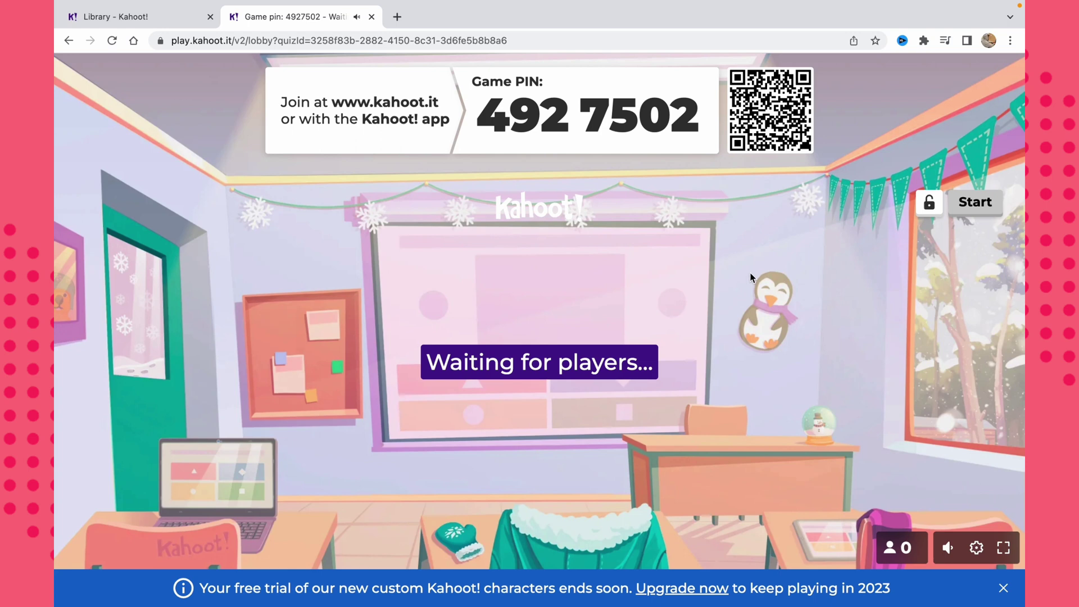
left_click(133, 18)
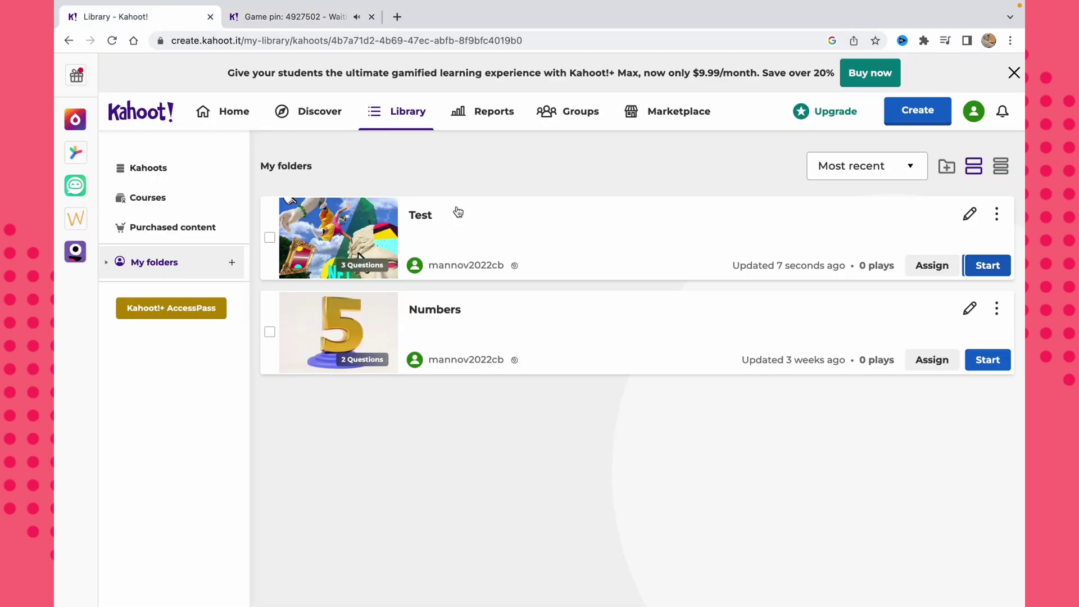
Open the Test kahoot's details page from its Library card.
left_click(363, 236)
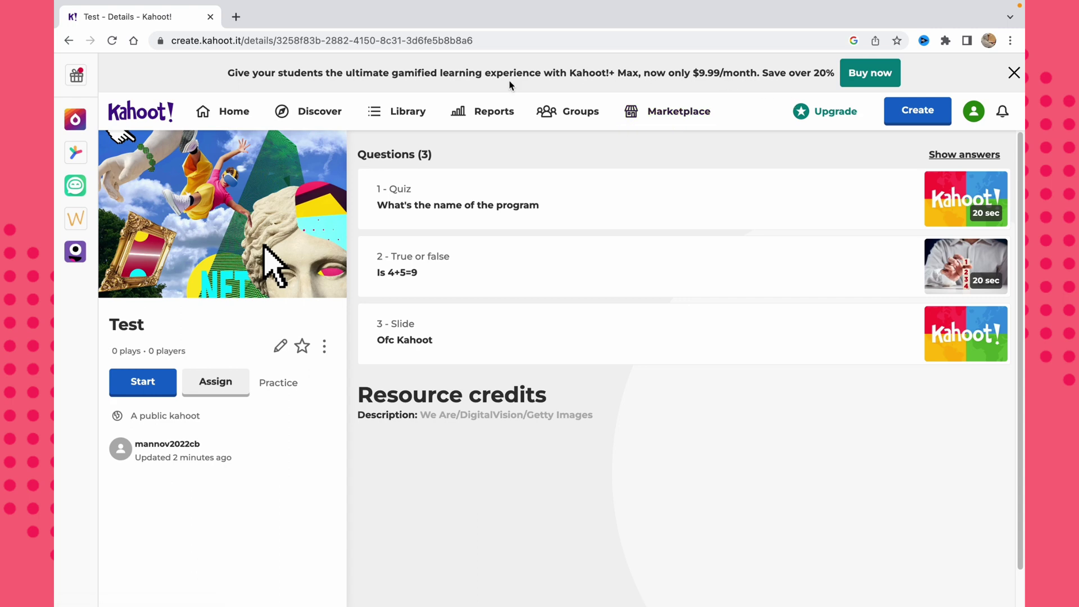
Browse the Kahoot!+ Start, Premier and Max plans, then go to the kahoot.com homepage.
left_click(807, 112)
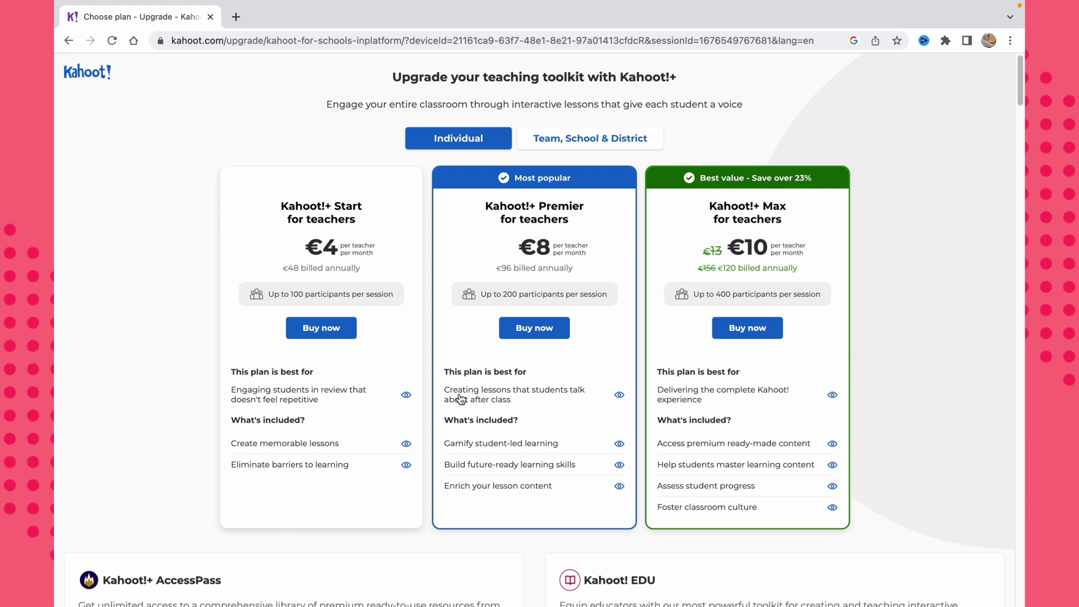
scroll(442, 400, "down", 2)
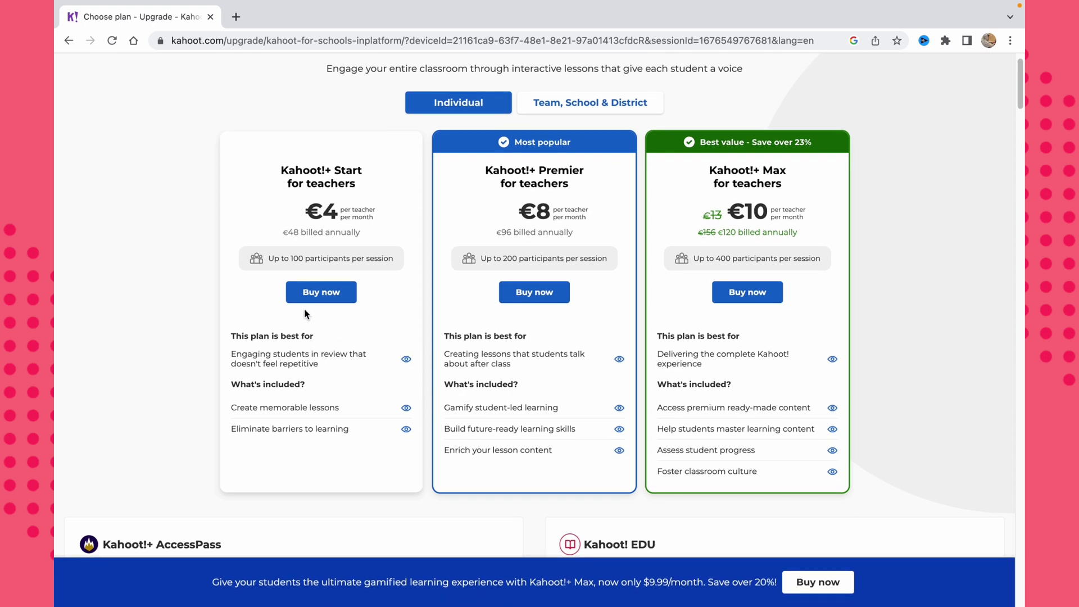
scroll(306, 324, "up", 2)
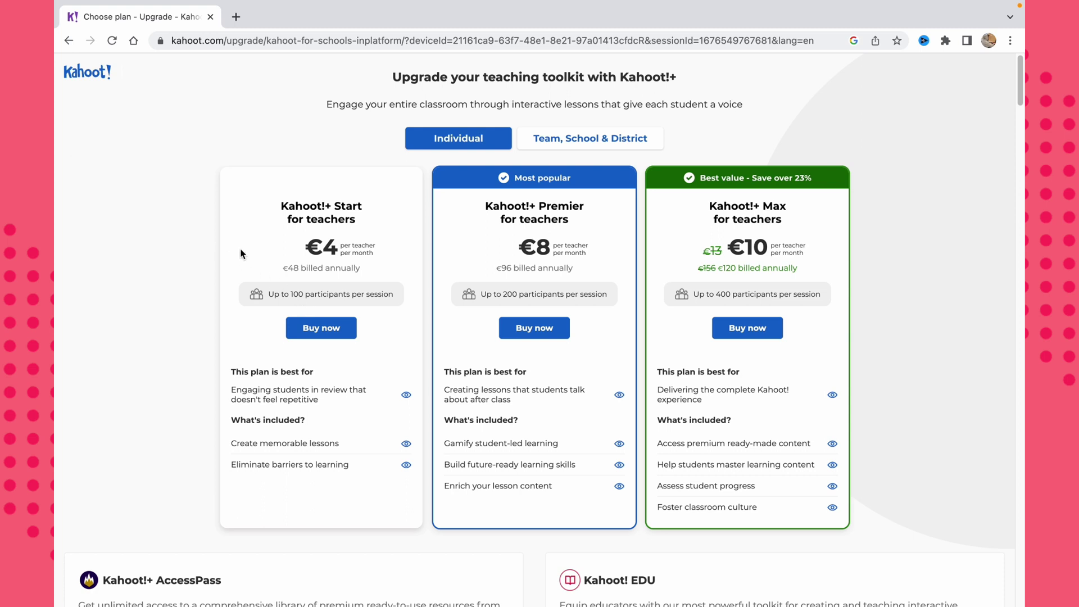
left_click(93, 79)
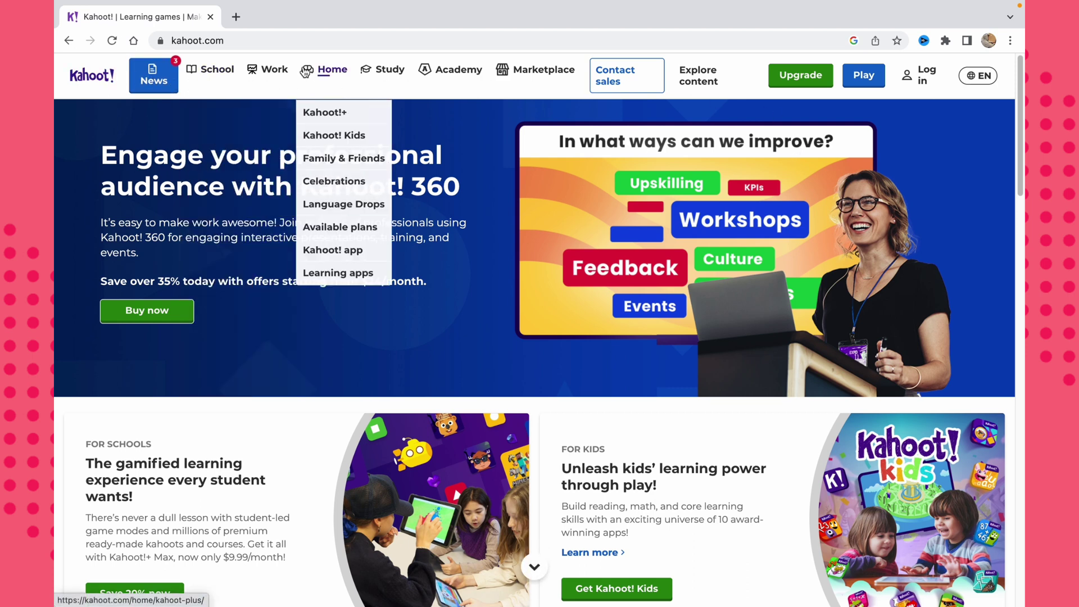
Open the kahoot.com page for schools from the homepage.
mouse_move(325, 81)
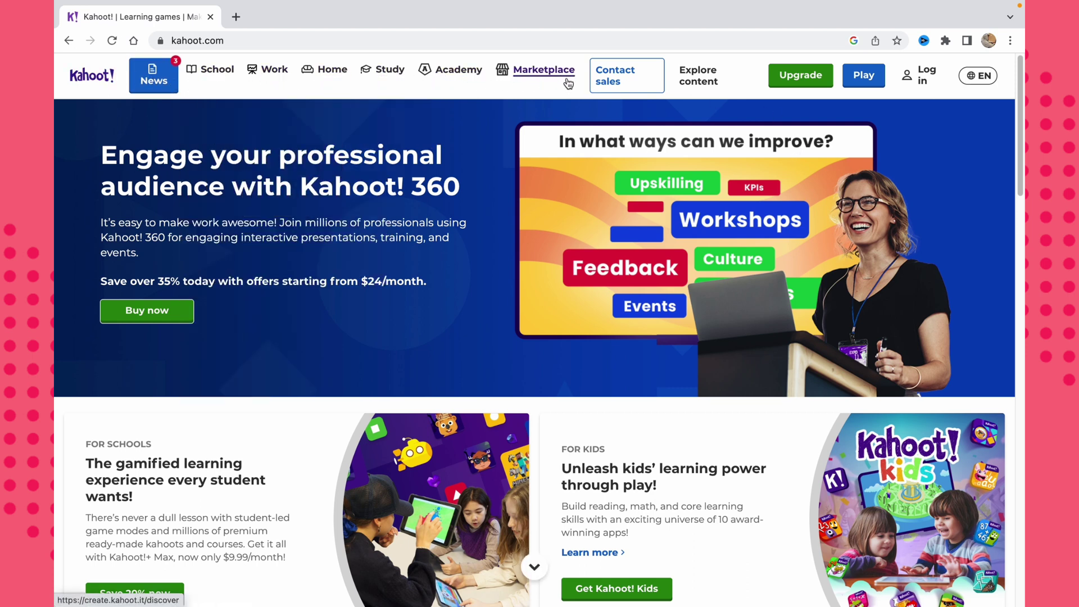
left_click(92, 75)
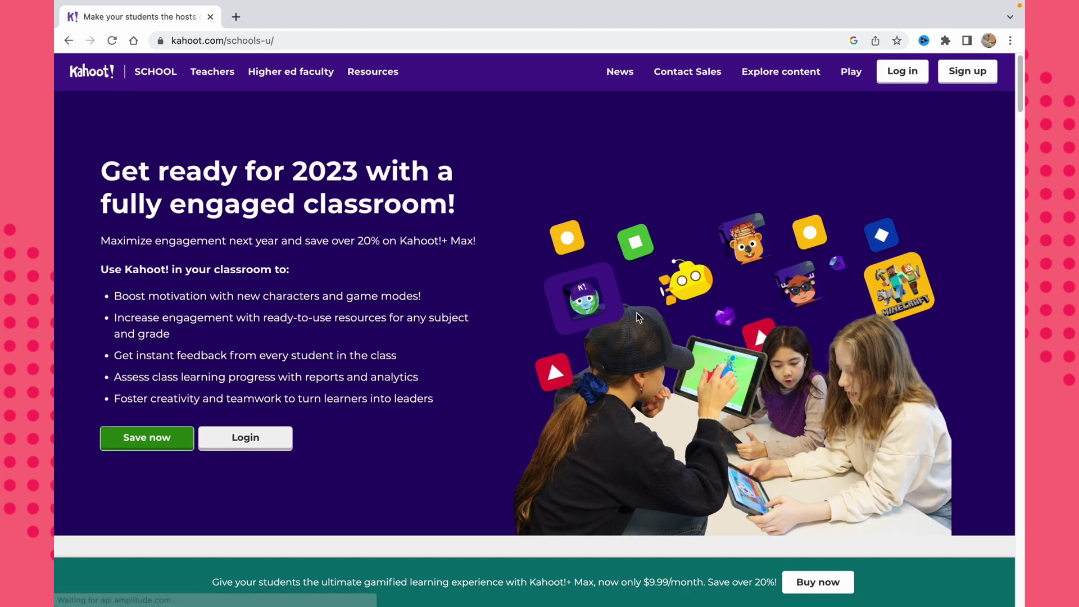